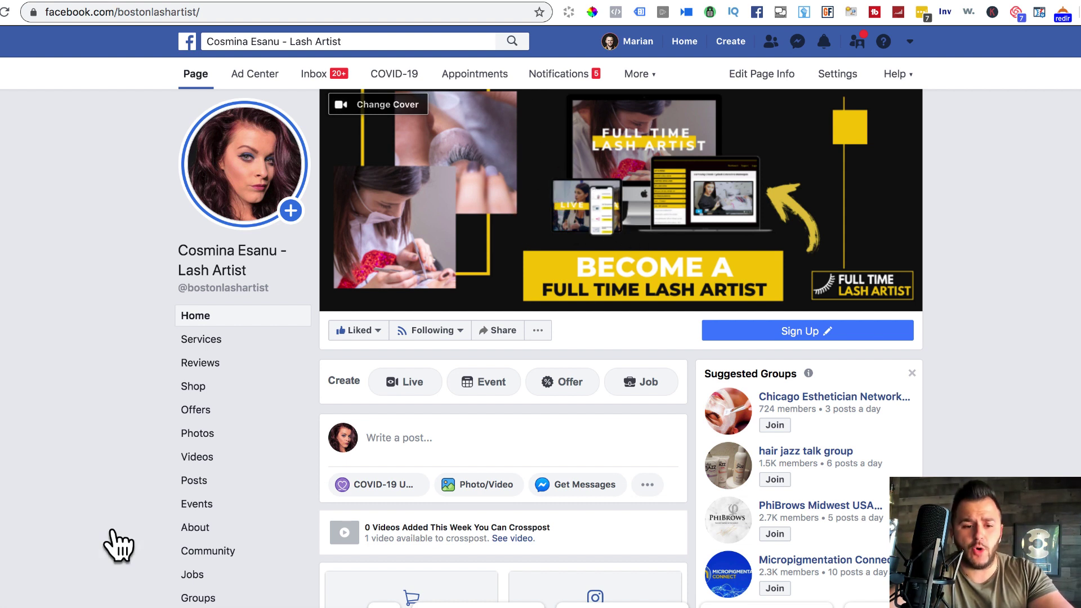
# Review the products in the Page's Shop section, then bring up the Page's General settings.
pyautogui.click(192, 388)
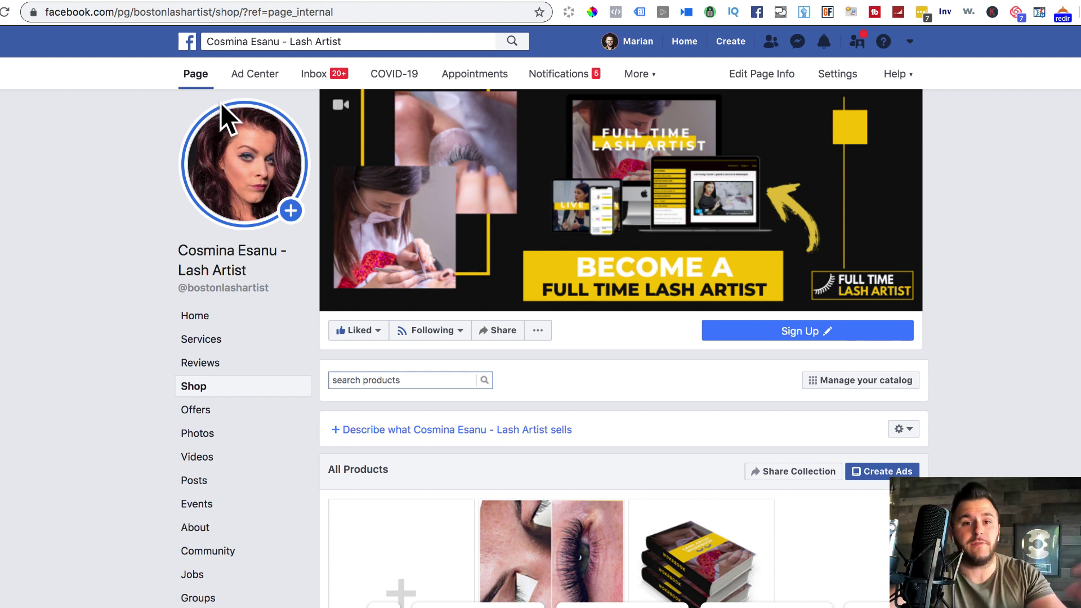
pyautogui.click(837, 76)
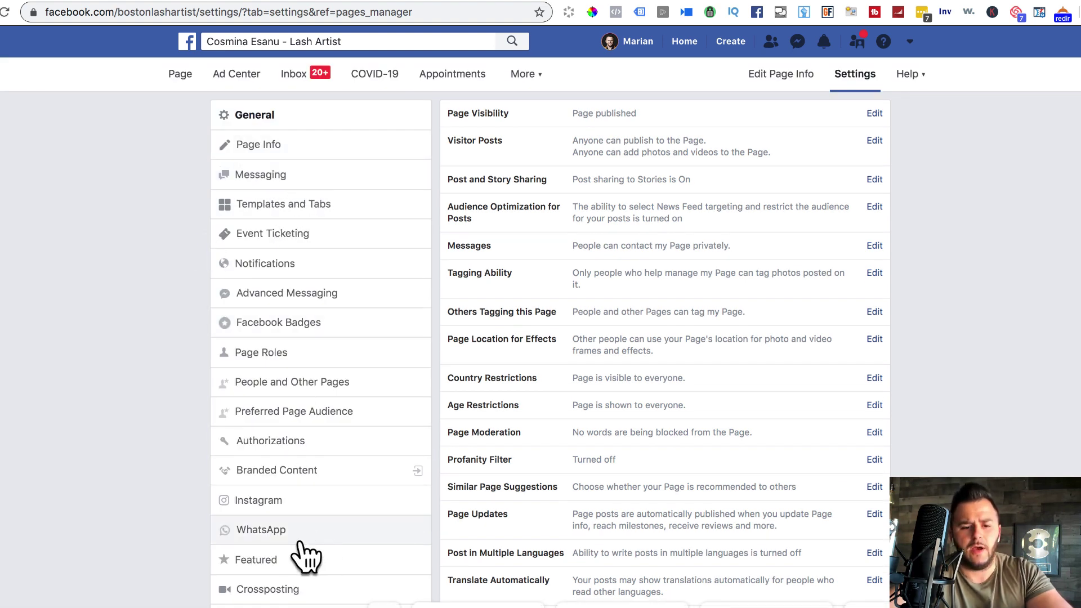
# Open the Templates and Tabs settings and scroll the tab list to locate Shop.
pyautogui.click(279, 210)
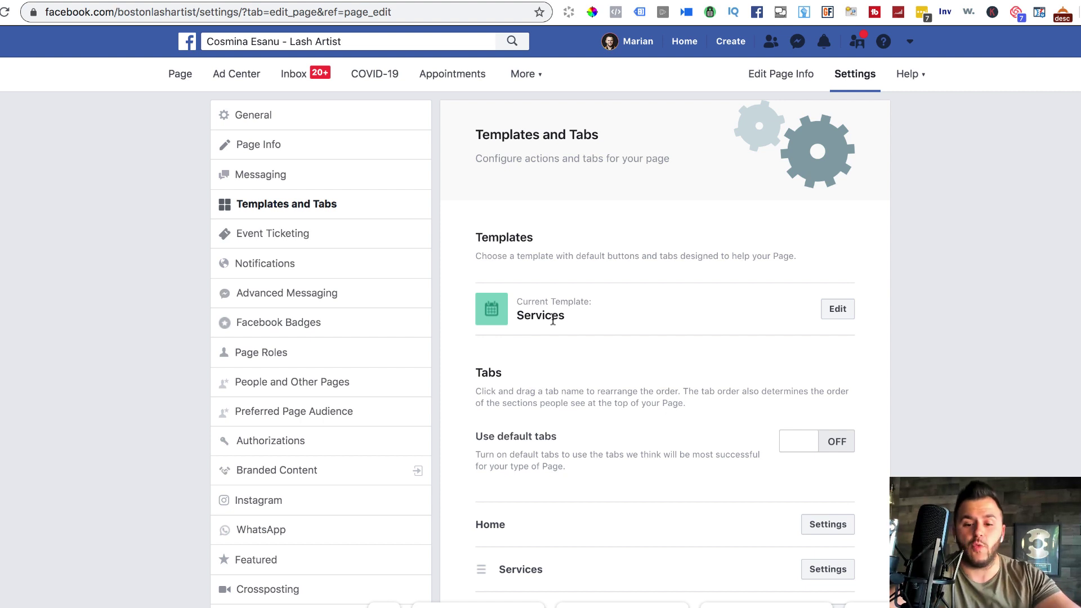
pyautogui.scroll(-5, 683, 350)
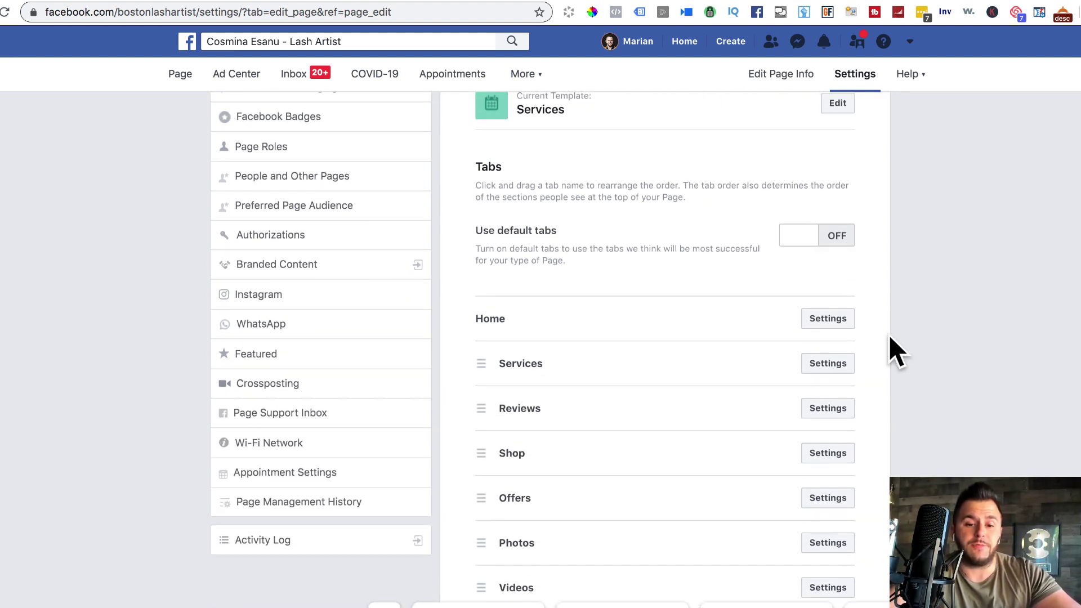
pyautogui.scroll(-4, 888, 335)
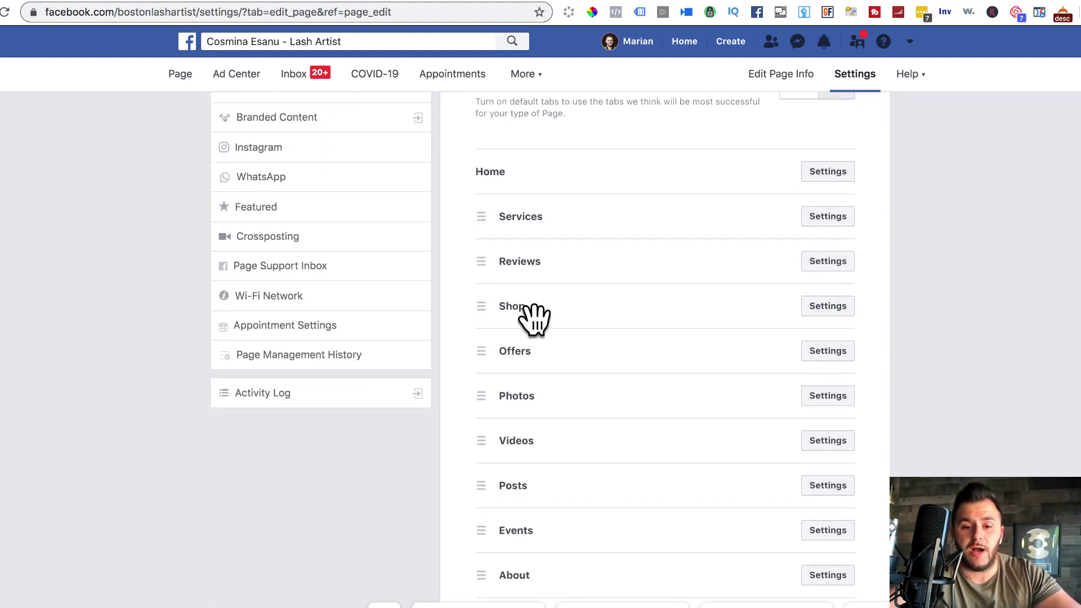
pyautogui.scroll(-6, 513, 322)
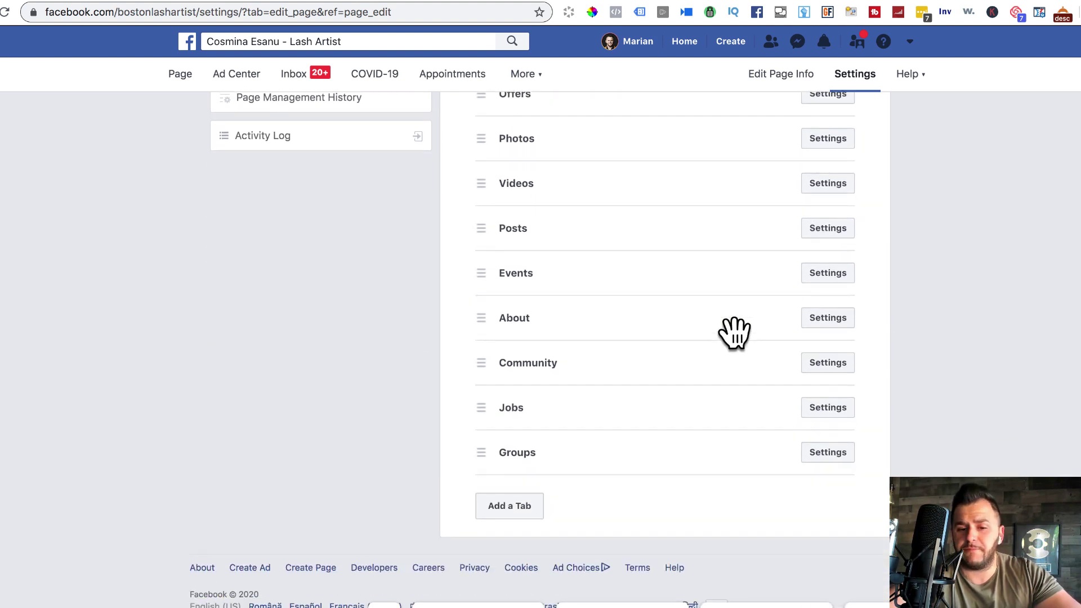
# Look over the Add a Tab options and close the list without adding any tab.
pyautogui.click(512, 506)
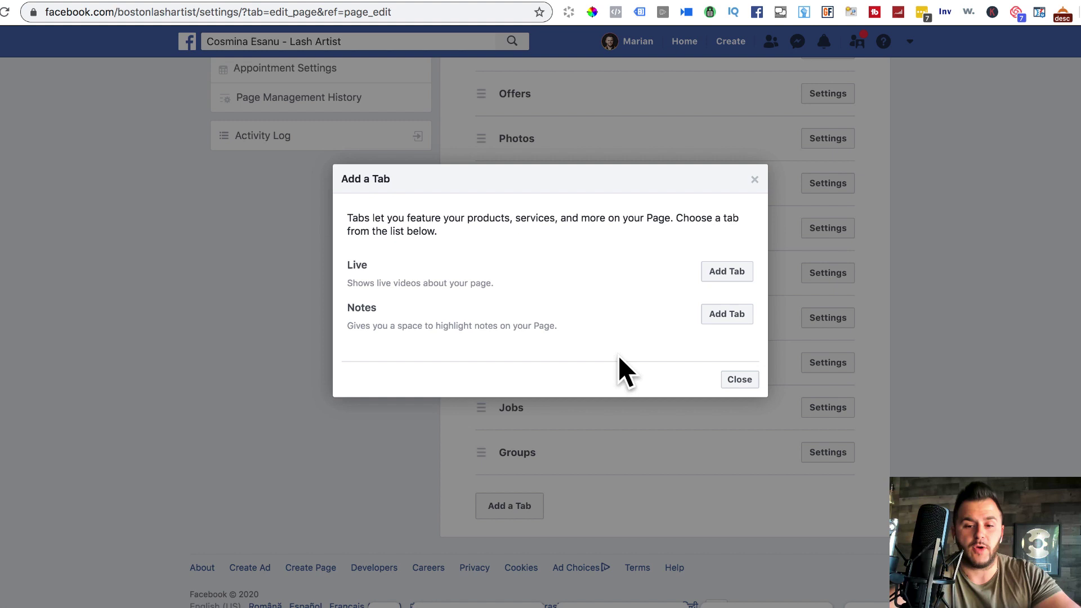
pyautogui.click(739, 379)
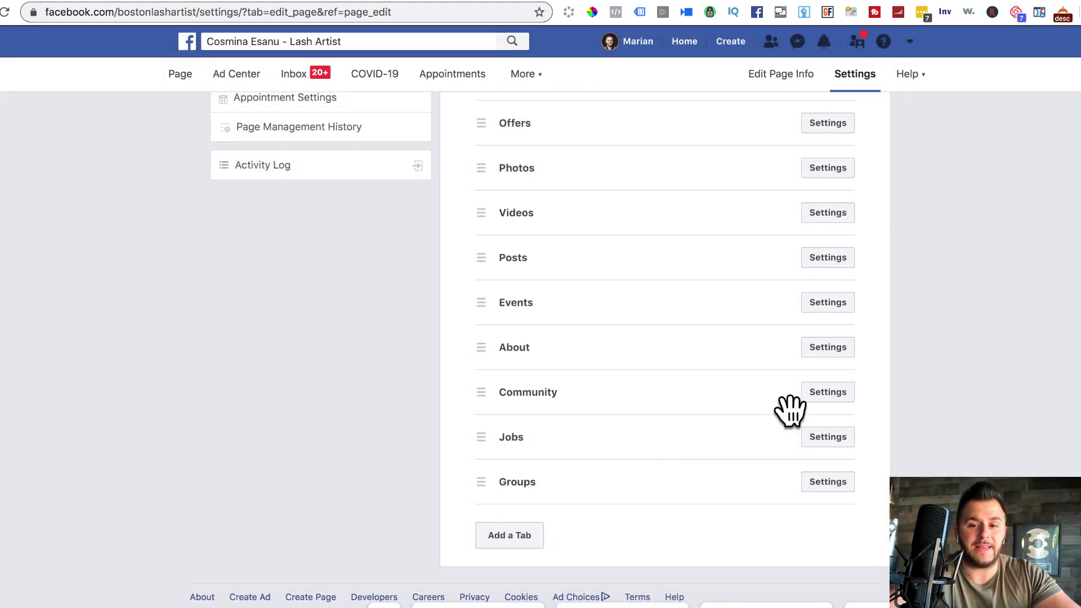
pyautogui.scroll(6, 620, 349)
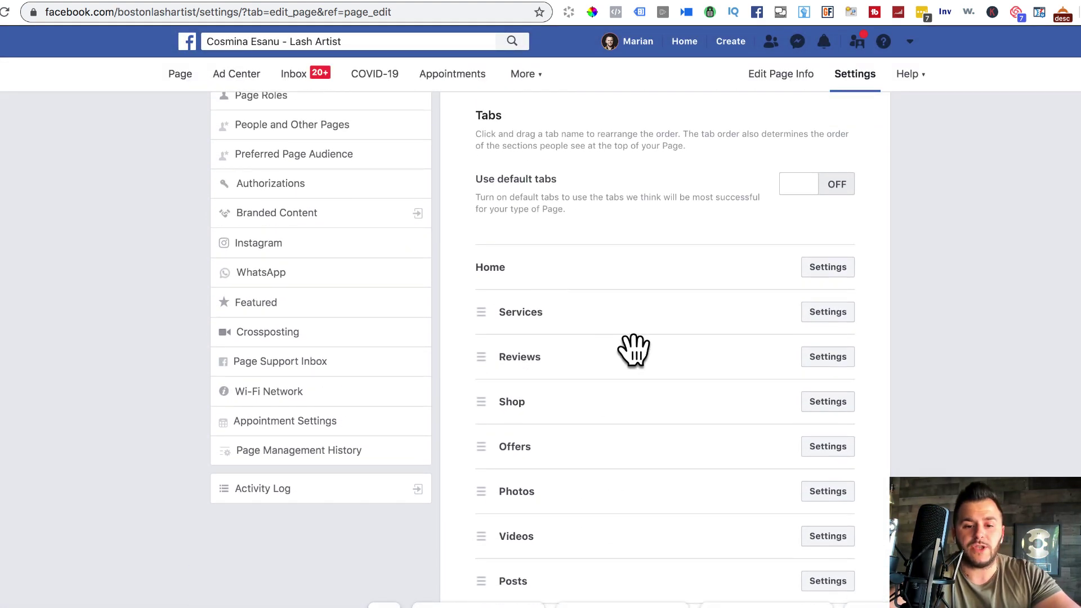
pyautogui.scroll(-5, 633, 349)
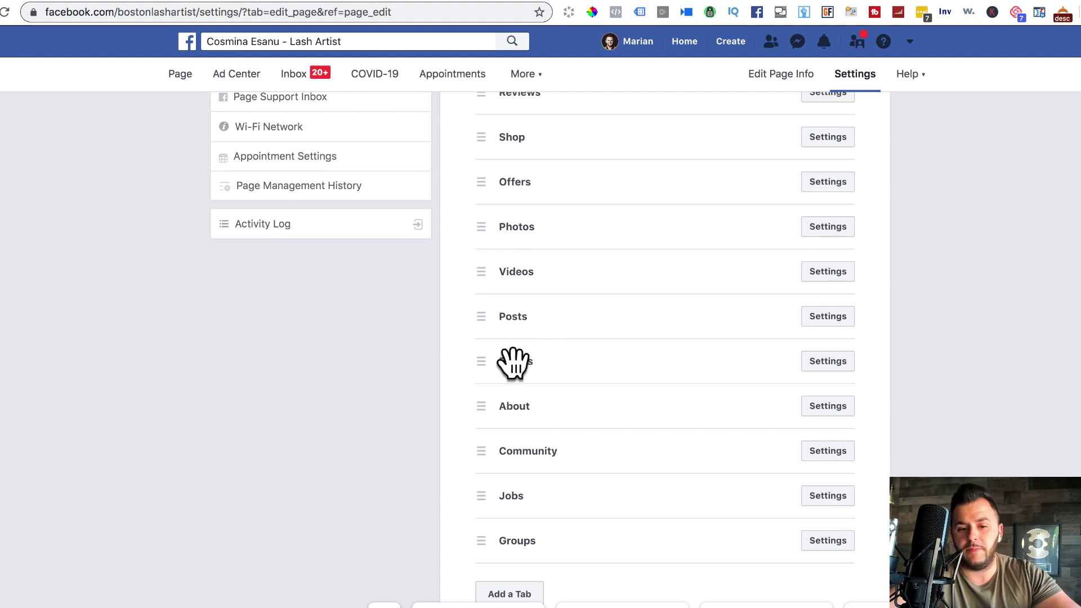
pyautogui.scroll(6, 566, 336)
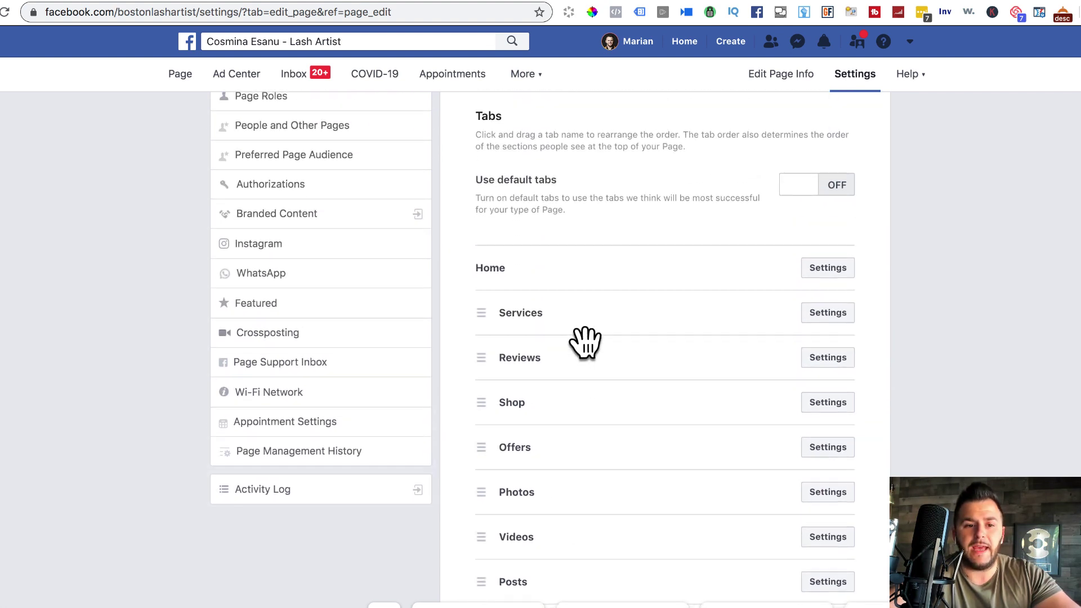
pyautogui.scroll(5, 302, 188)
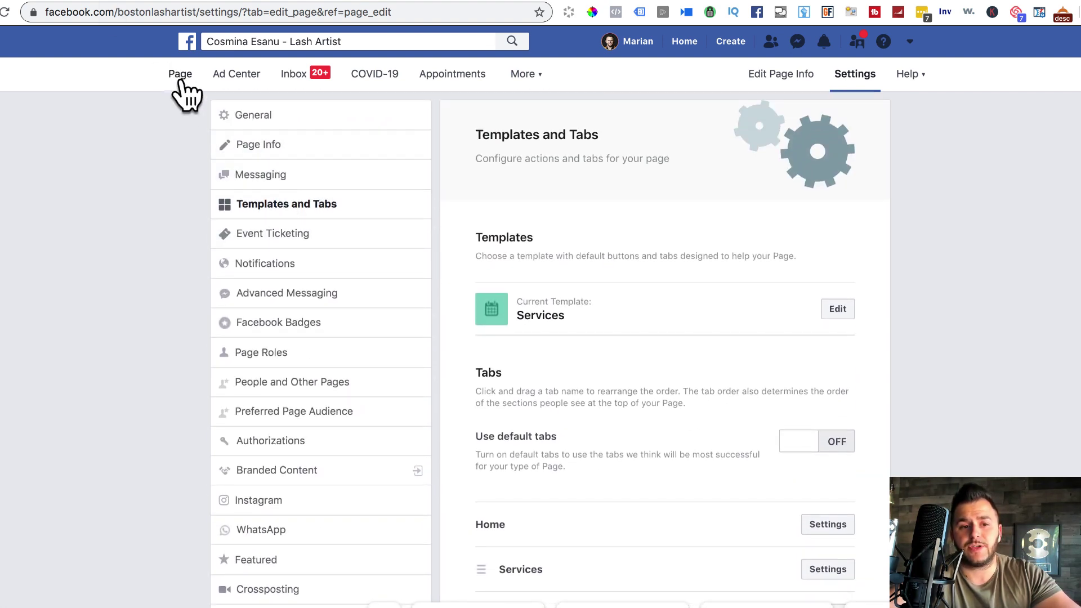
# Go back to the Page's Shop and start a new product from the All Products Add Product tile.
pyautogui.click(181, 80)
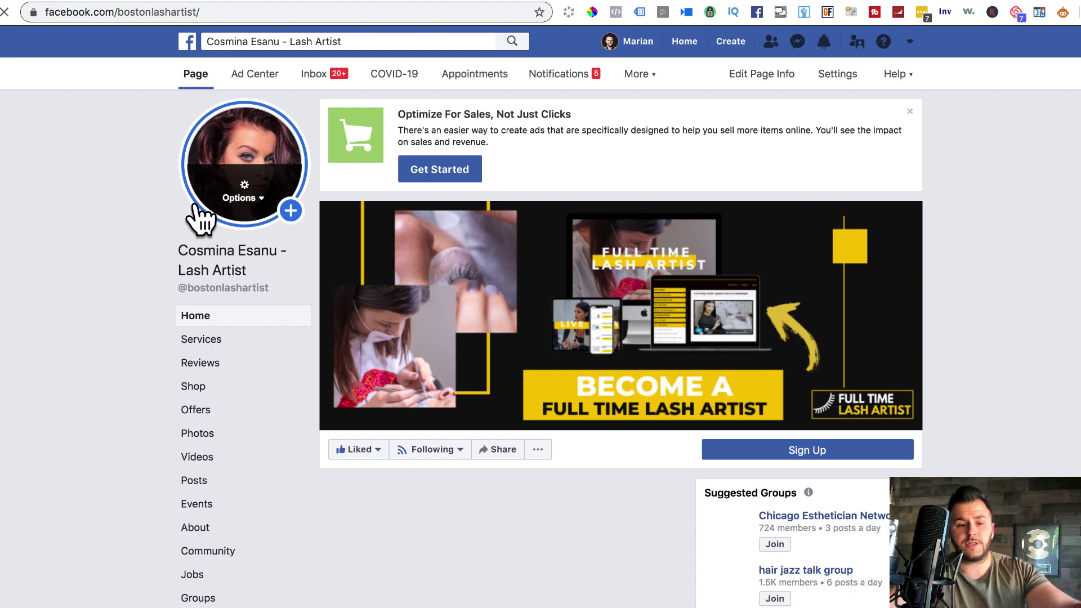
pyautogui.click(200, 390)
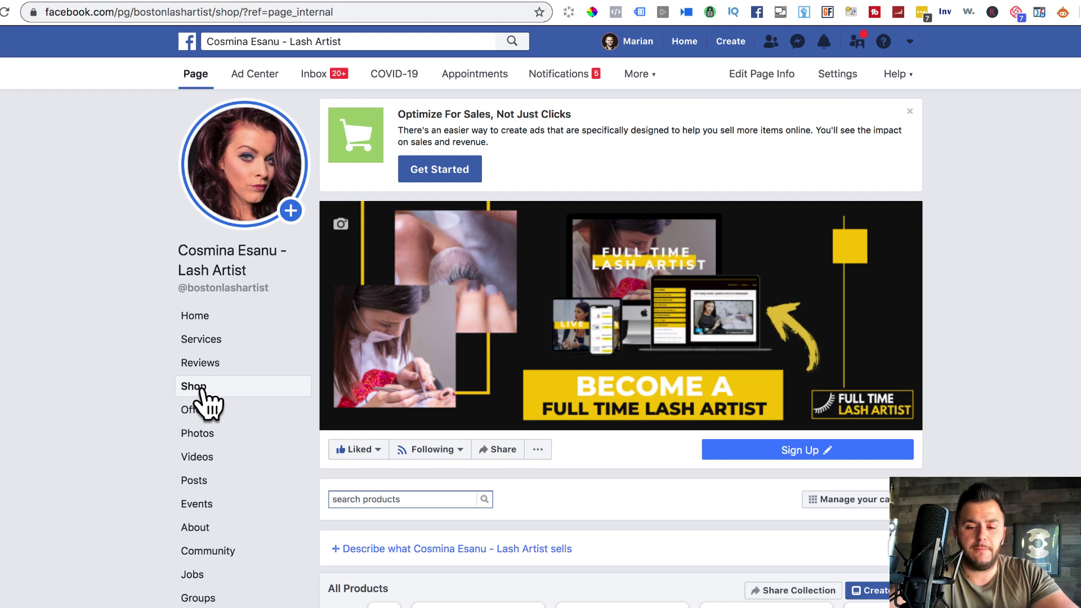
pyautogui.scroll(-5, 850, 541)
pyautogui.scroll(-1, 851, 540)
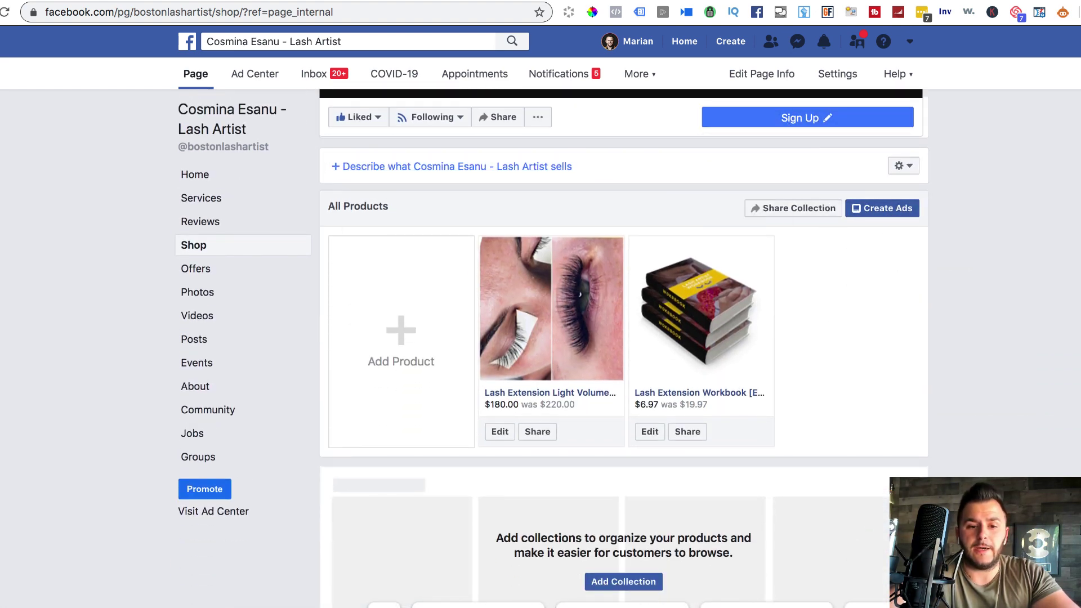
pyautogui.scroll(-1, 491, 407)
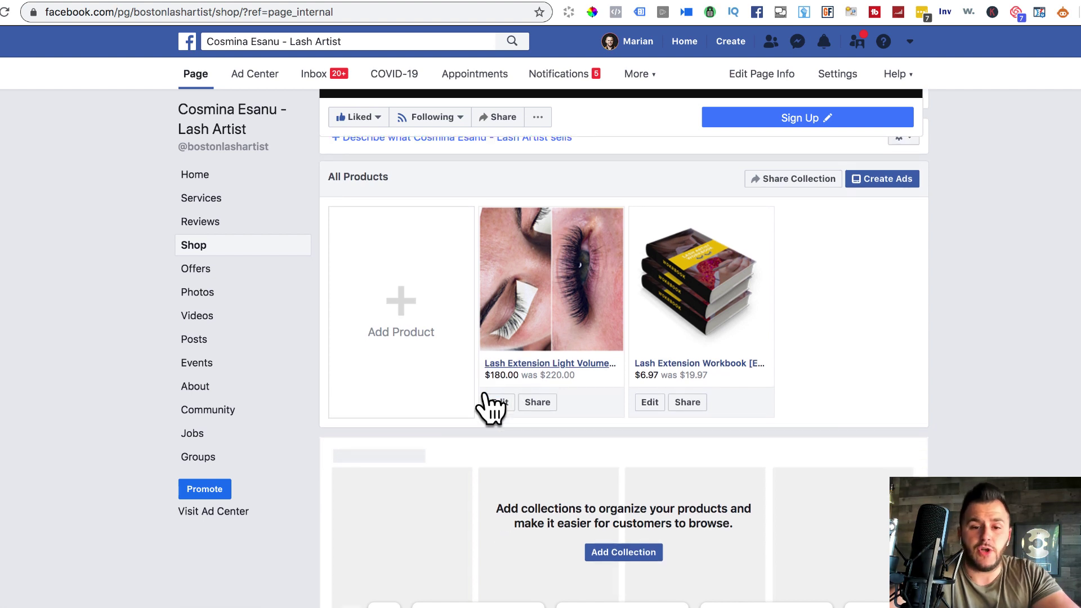
pyautogui.scroll(1, 491, 408)
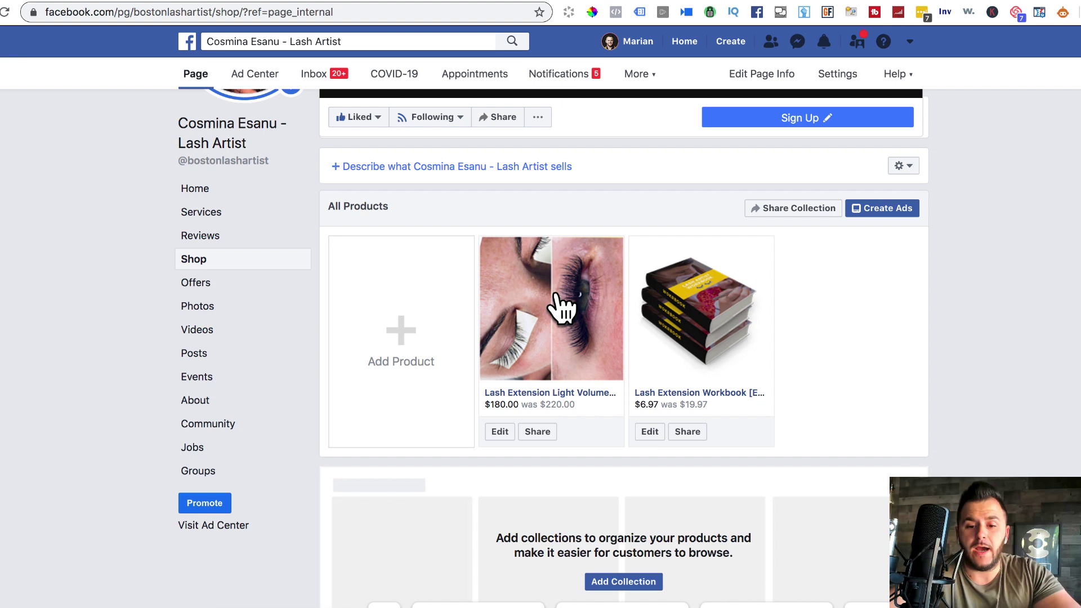
pyautogui.click(400, 322)
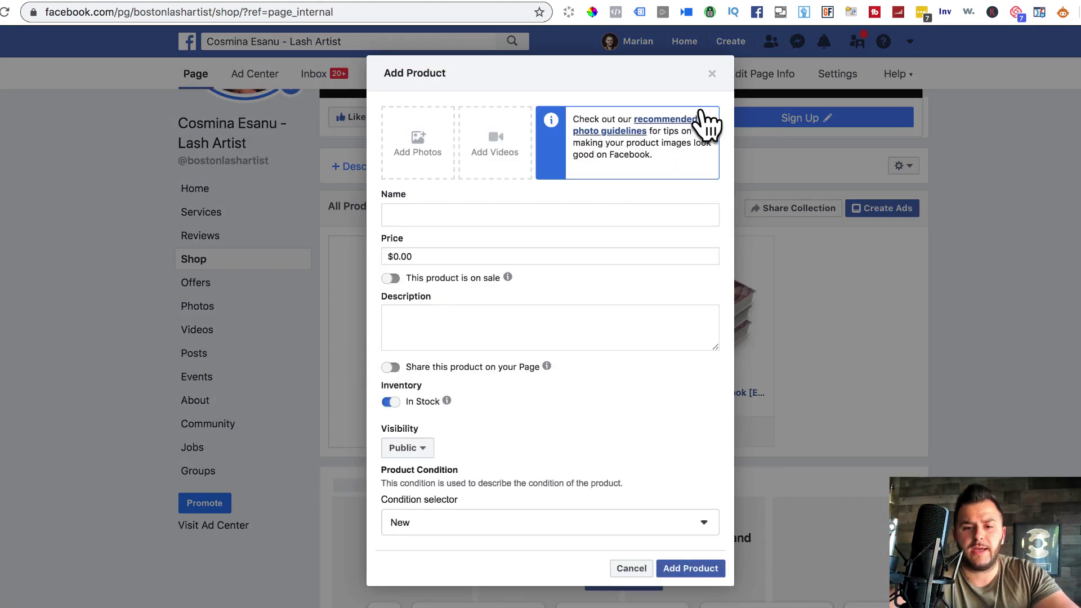
# Discard the empty product form and edit the Lash Extension Workbook [E-Book] ($19.97, sale $6.97).
pyautogui.click(712, 74)
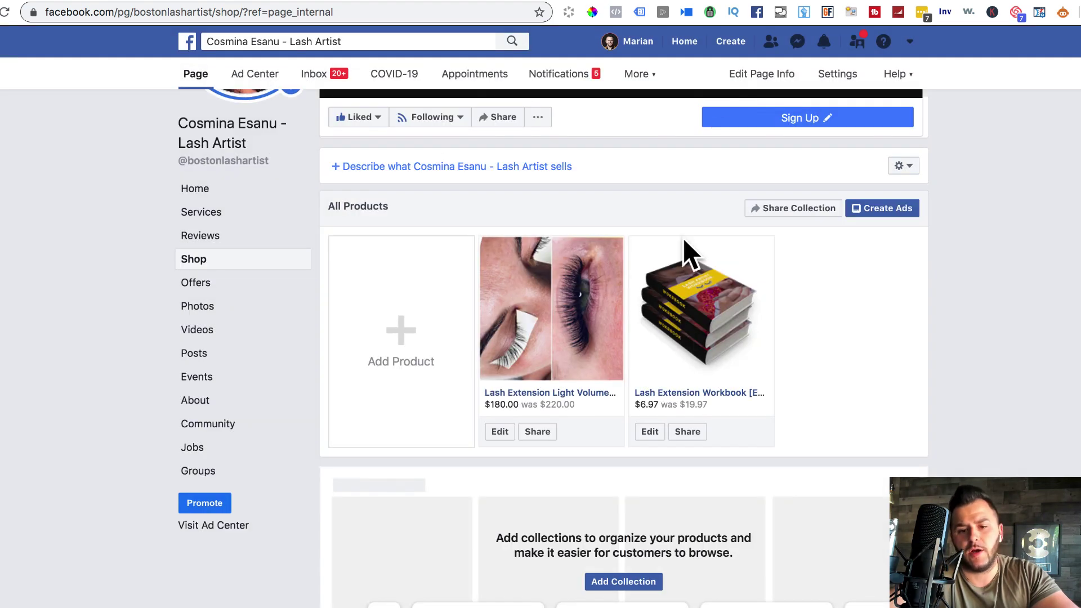
pyautogui.click(650, 431)
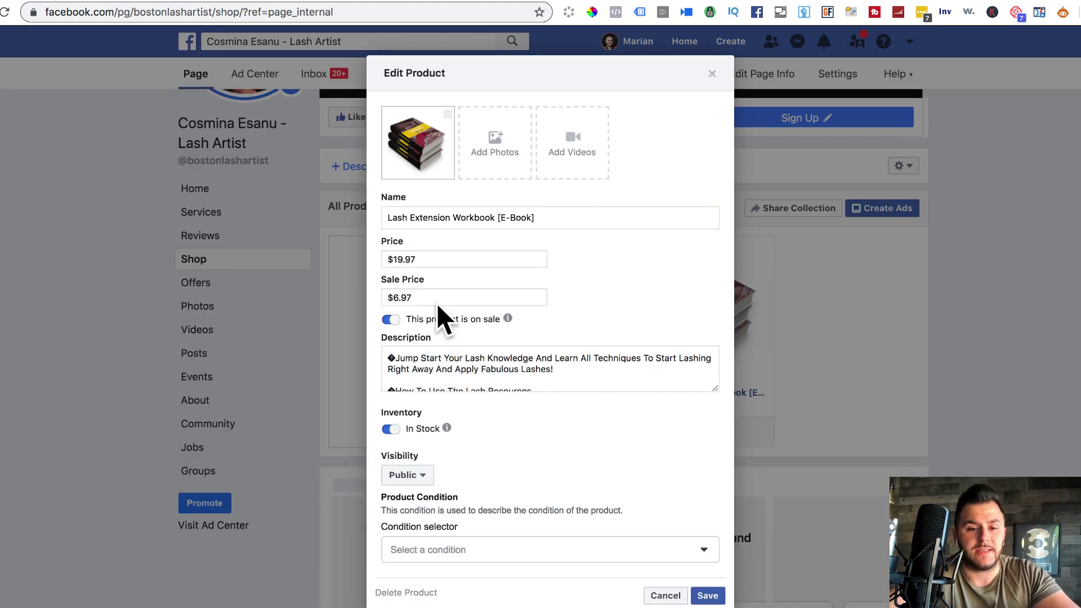
pyautogui.moveTo(408, 127)
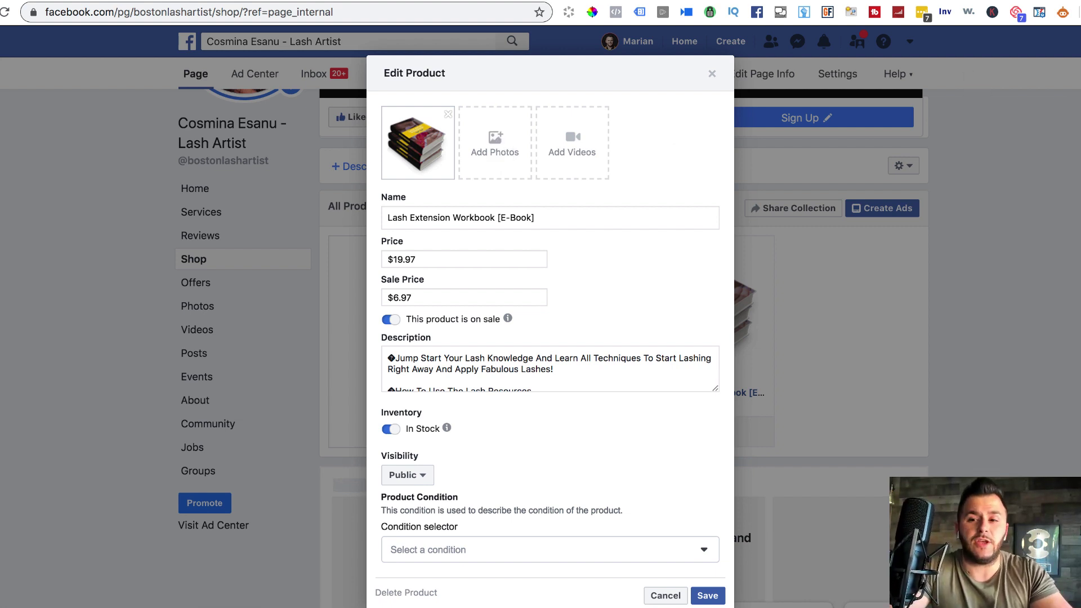
# Load the smartmockups.com catalogue in a new tab and view the clear iPhone case mockup.
pyautogui.press('super+t')
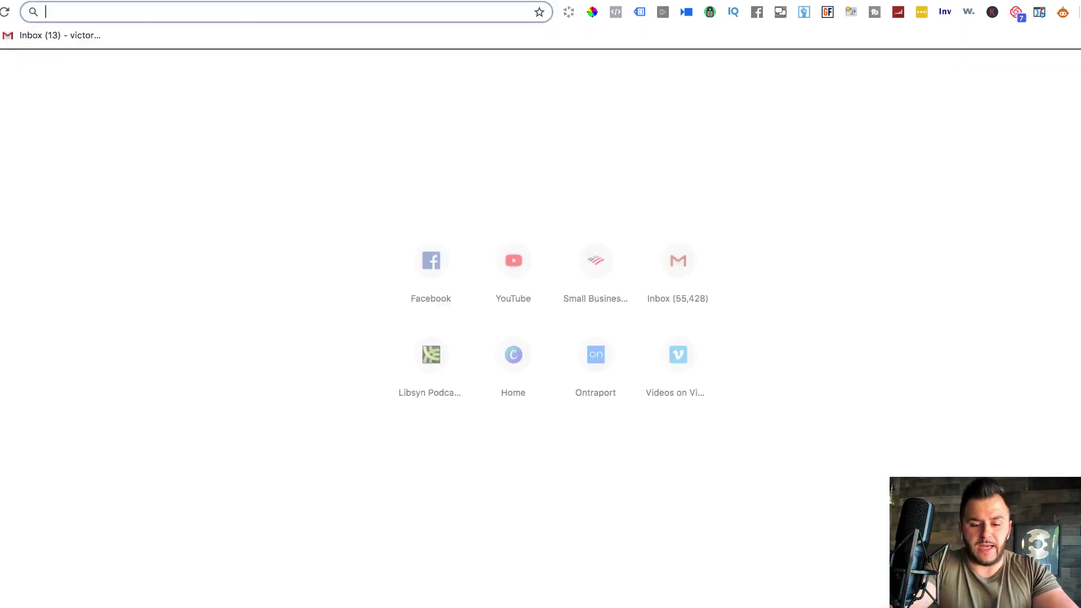
pyautogui.write('smart')
pyautogui.press('Return')
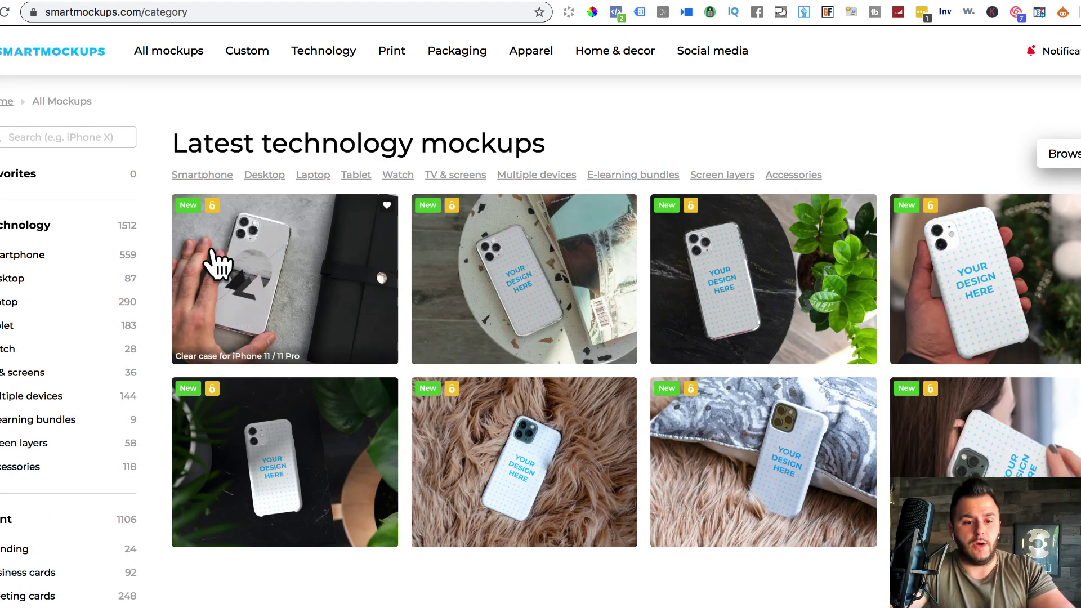
pyautogui.click(217, 262)
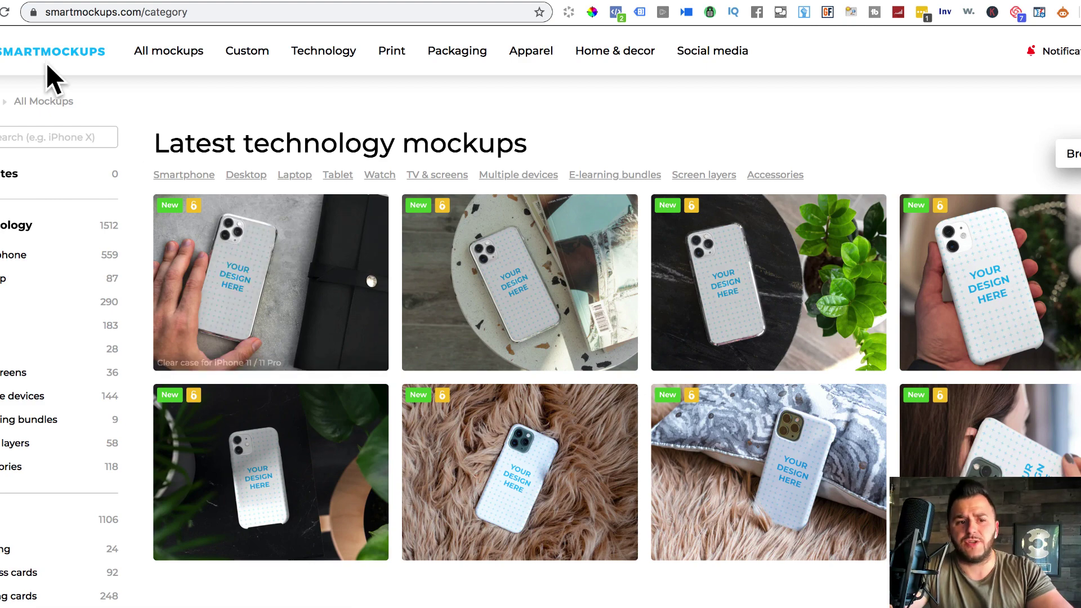
# From the Smartmockups home page, check the account's details, then browse all mockups.
pyautogui.click(28, 51)
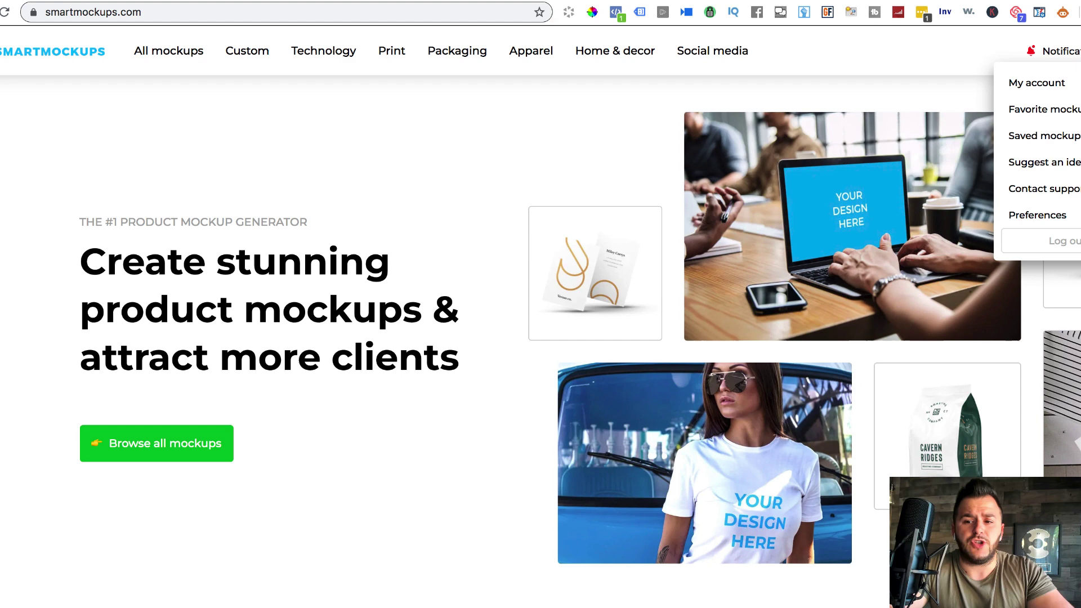
pyautogui.click(1051, 83)
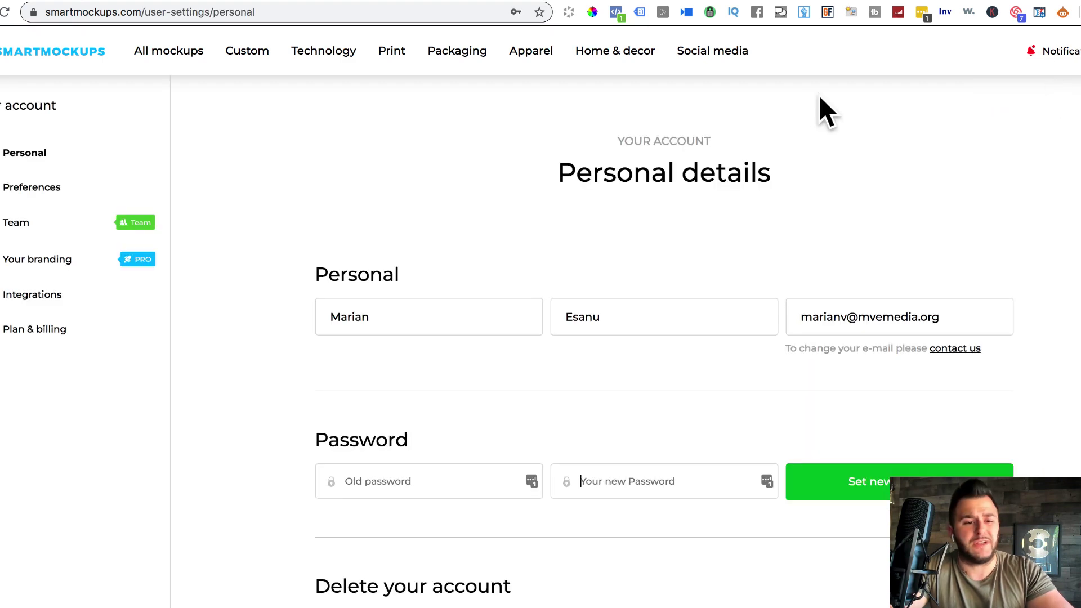
pyautogui.click(161, 60)
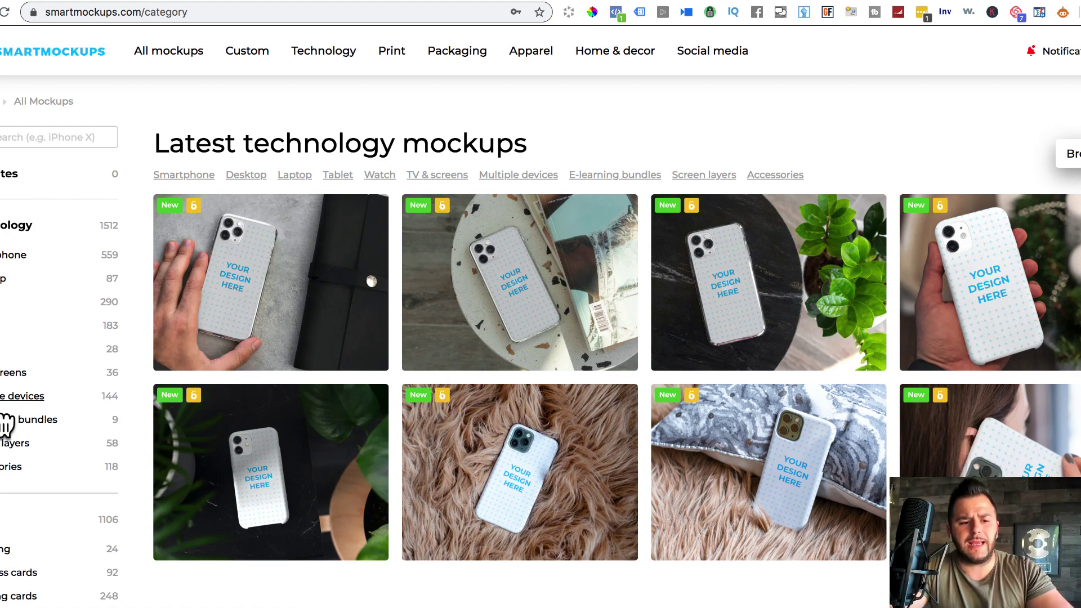
# Filter Multiple devices mockups to Apple and open 'iPad Pro and iPhone XS in 2 colors'.
pyautogui.click(4, 398)
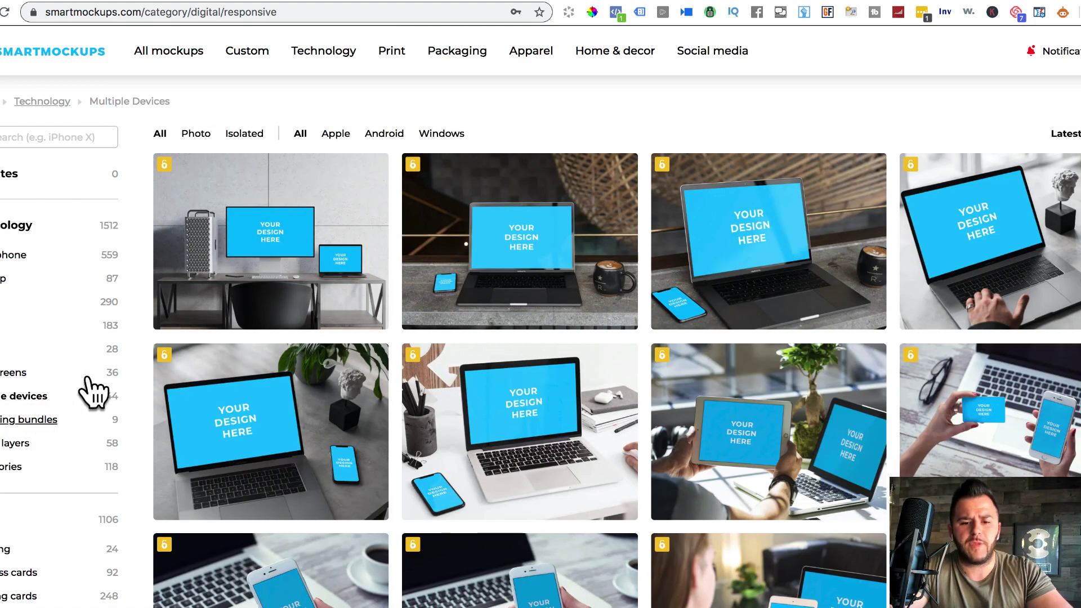
pyautogui.scroll(-2, 470, 362)
pyautogui.scroll(-5, 1014, 267)
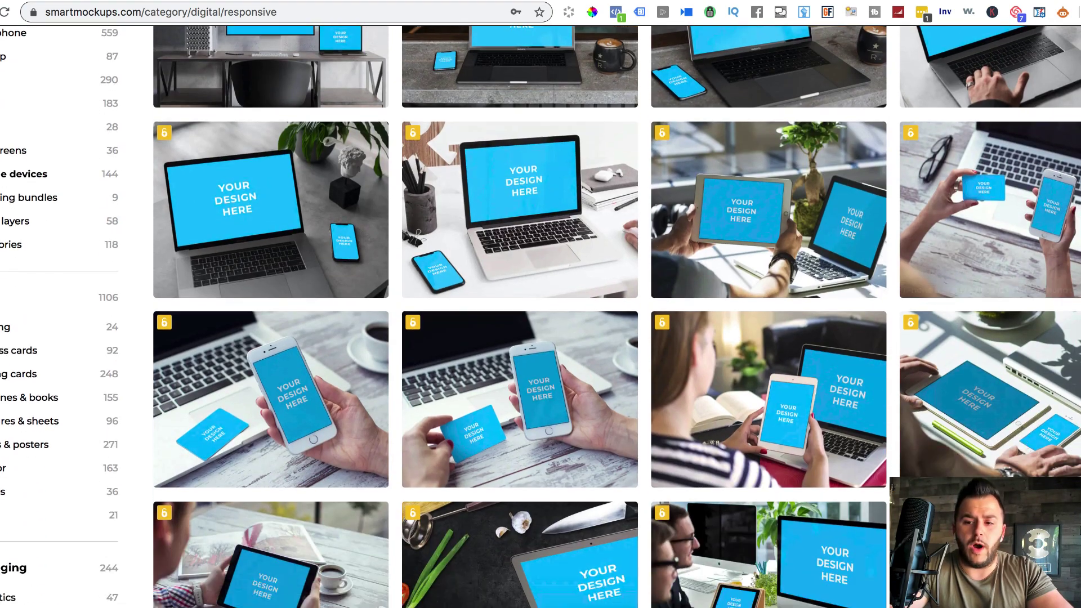
pyautogui.scroll(6, 597, 136)
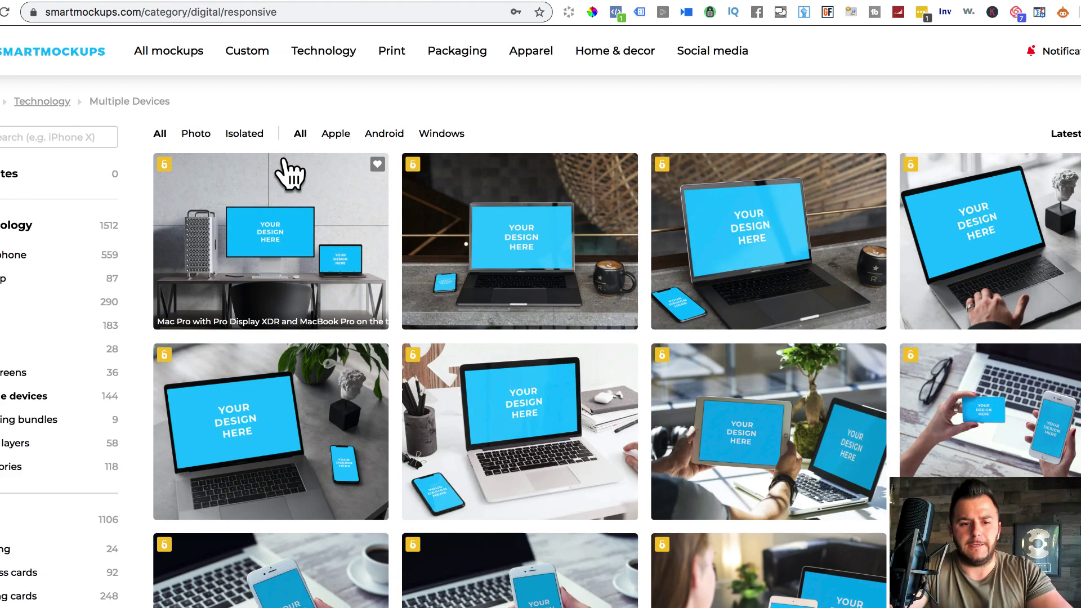
pyautogui.click(333, 134)
pyautogui.scroll(-15, 478, 302)
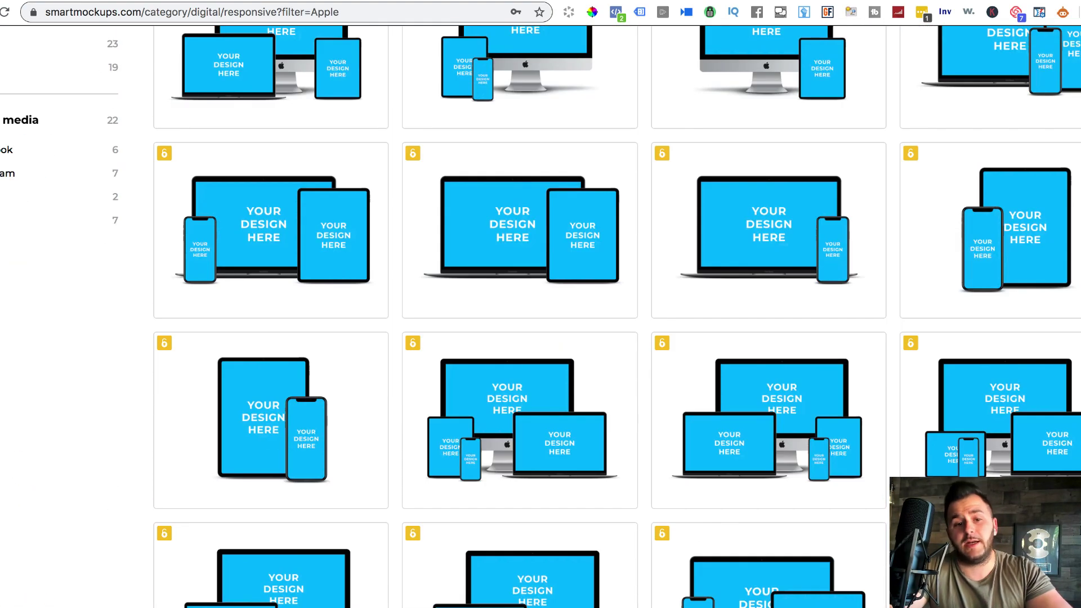
pyautogui.scroll(-1, 540, 315)
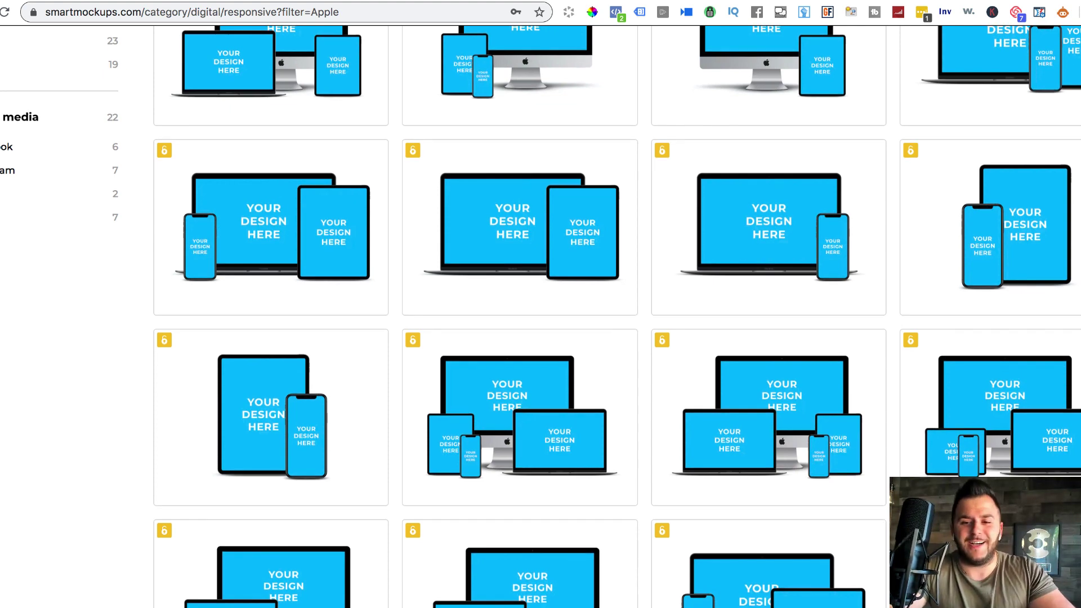
pyautogui.scroll(3, 1019, 365)
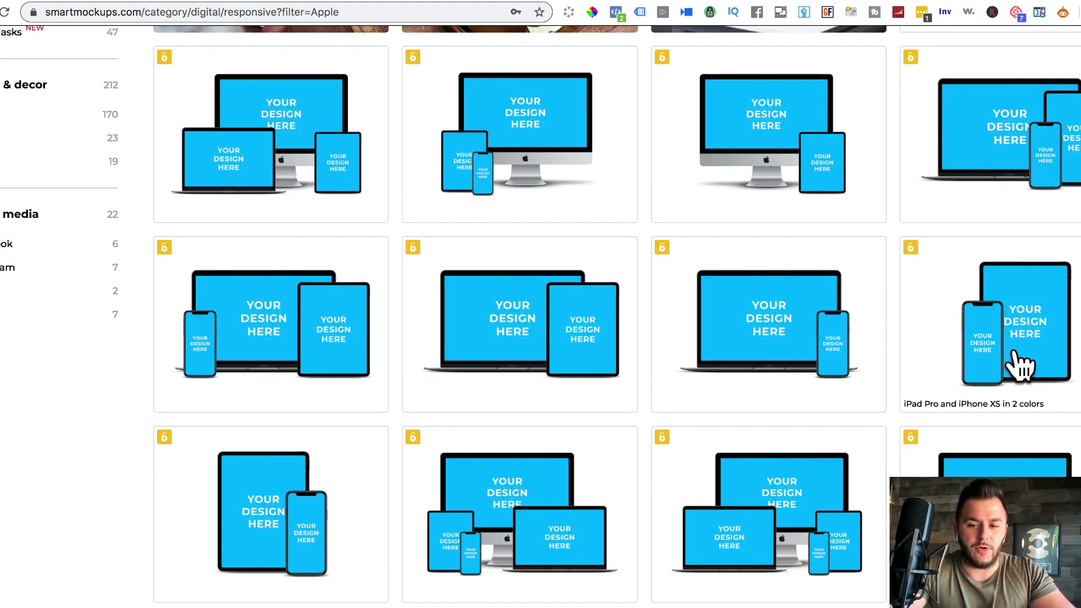
pyautogui.scroll(-6, 1019, 365)
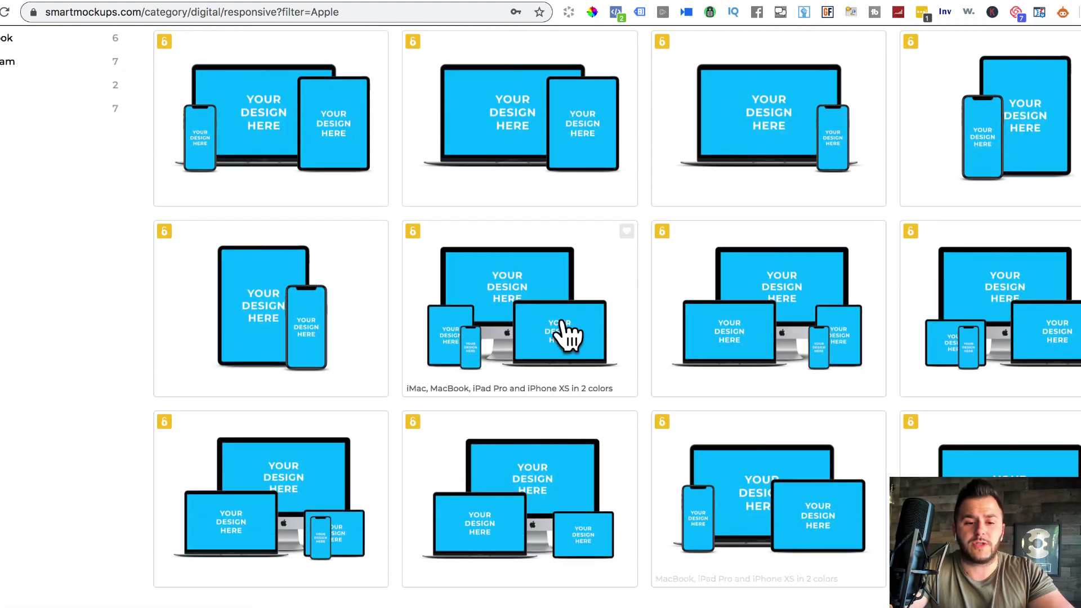
pyautogui.click(287, 304)
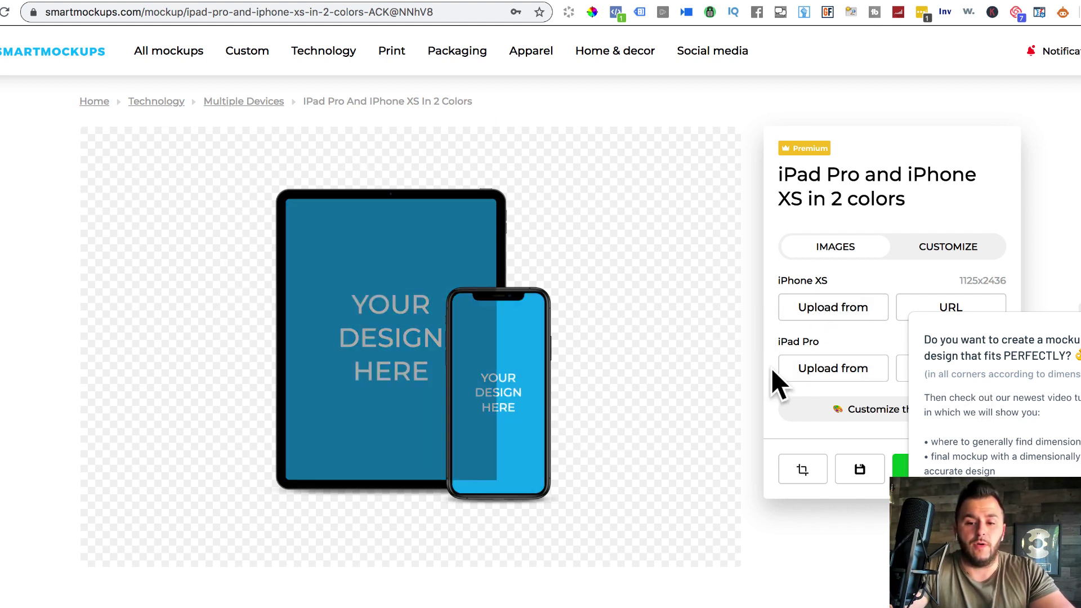
# Load canva.com in a new tab and show the Create a design list of design types.
pyautogui.press('super+t')
pyautogui.write('can')
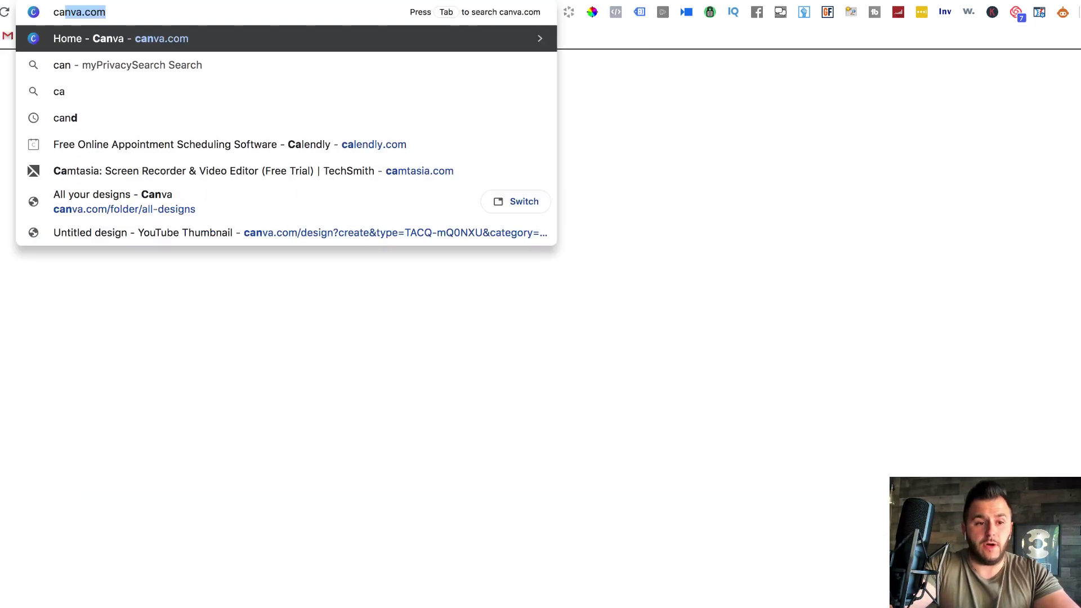
pyautogui.press('Return')
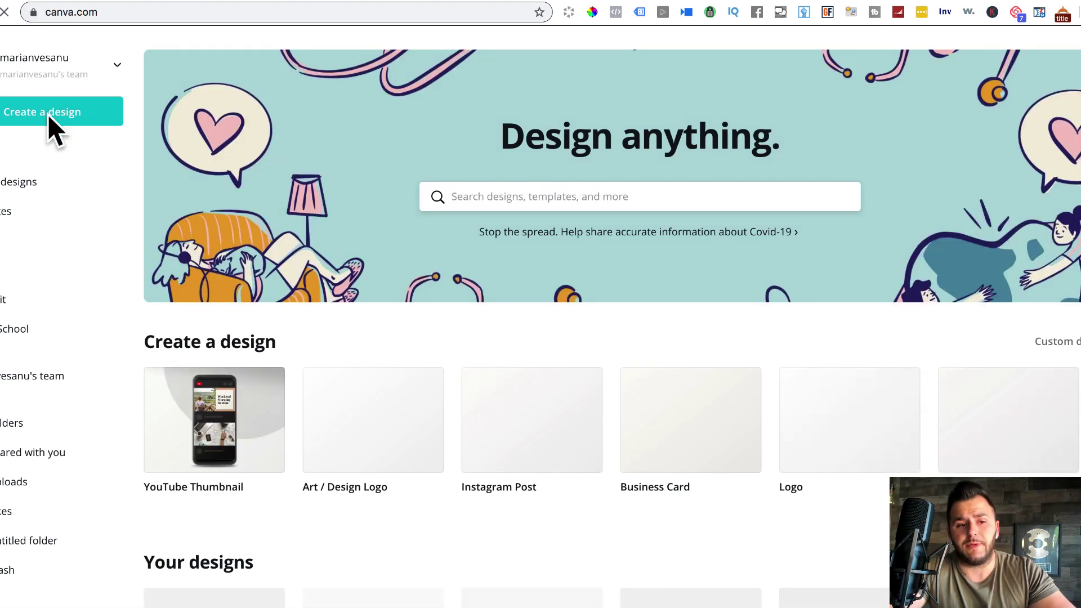
pyautogui.click(58, 116)
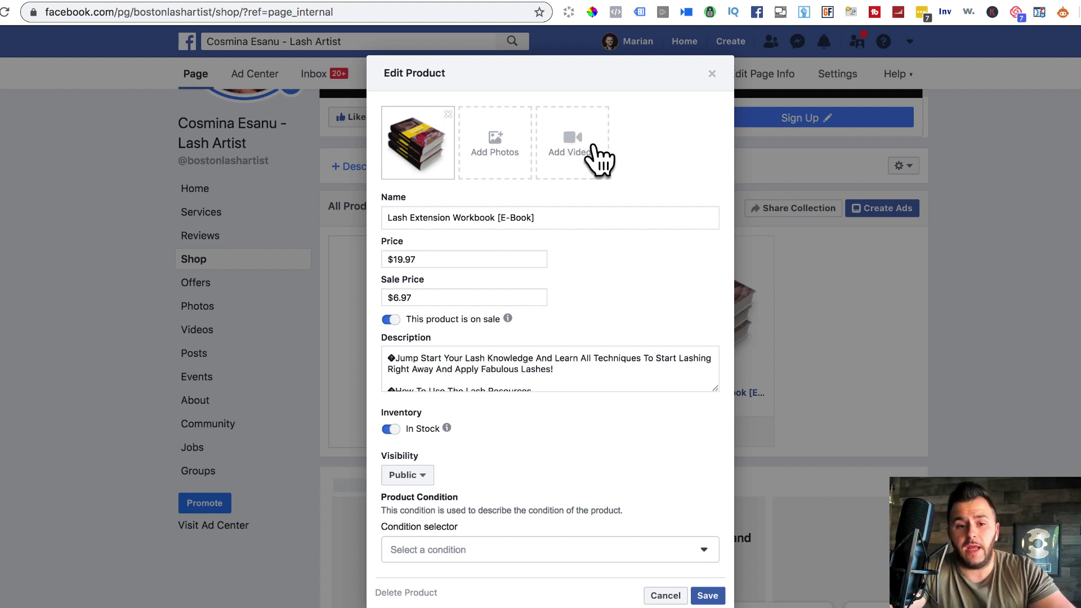
# Scroll the workbook's Edit Product form to review its $19.97 price, $6.97 sale price and stock.
pyautogui.scroll(-1, 613, 236)
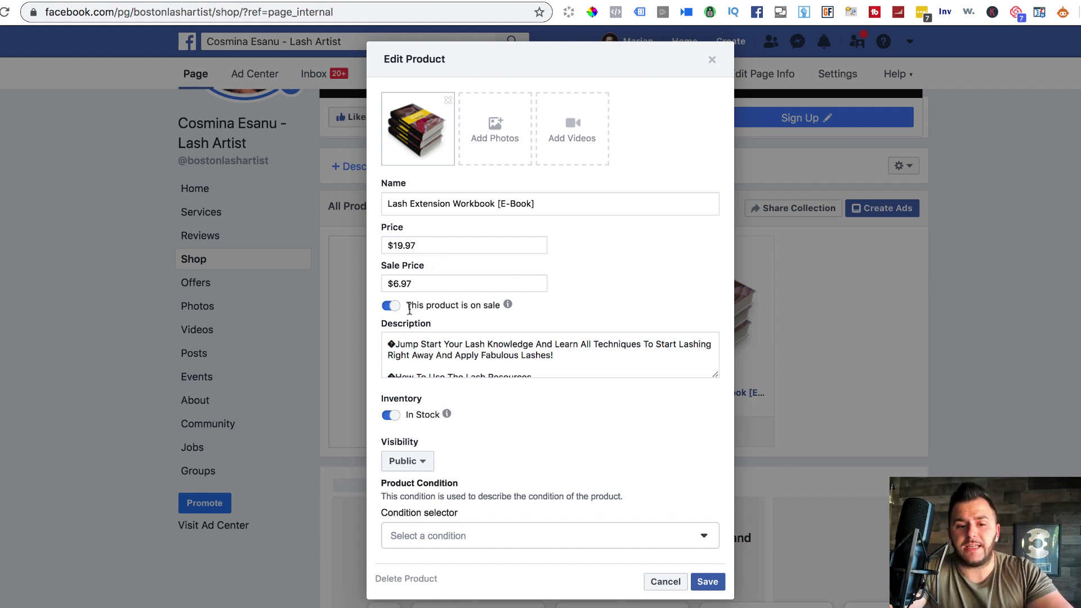
pyautogui.moveTo(408, 306); pyautogui.dragTo(496, 306)
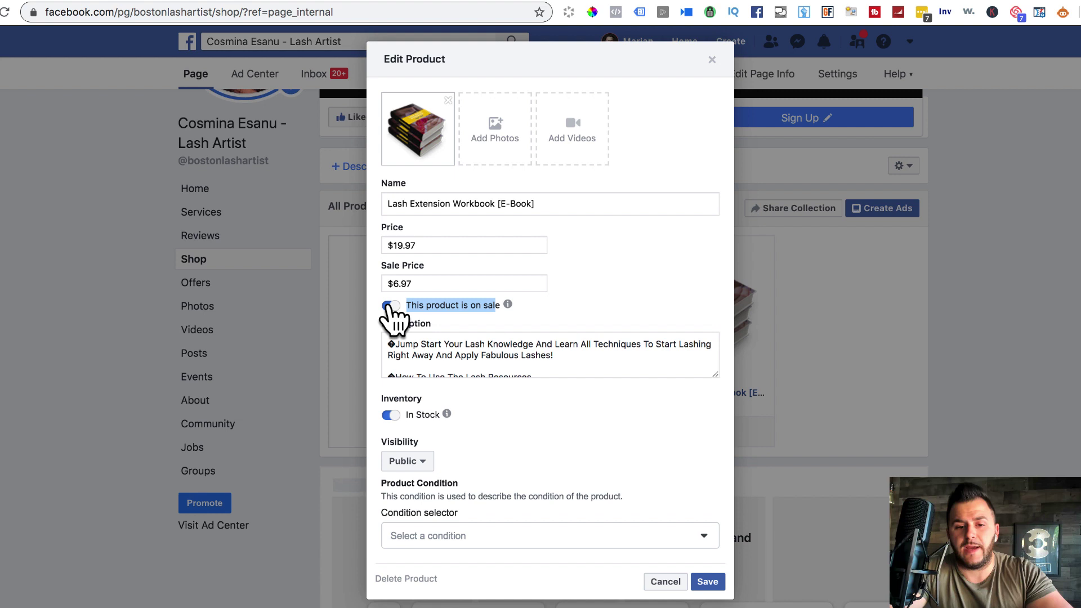
pyautogui.click(406, 243)
pyautogui.press('super+a')
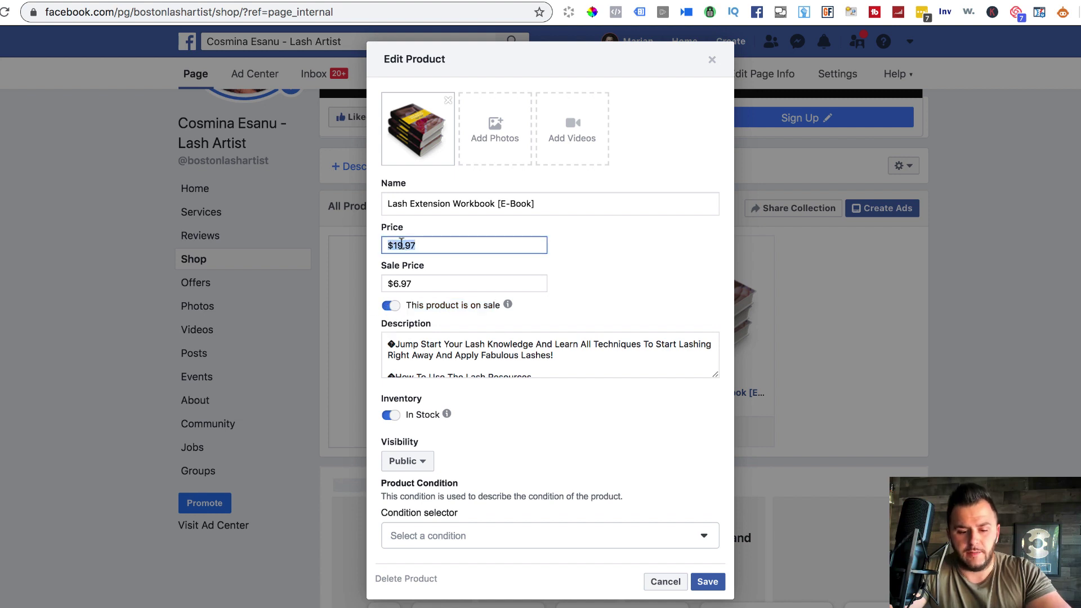
pyautogui.click(390, 306)
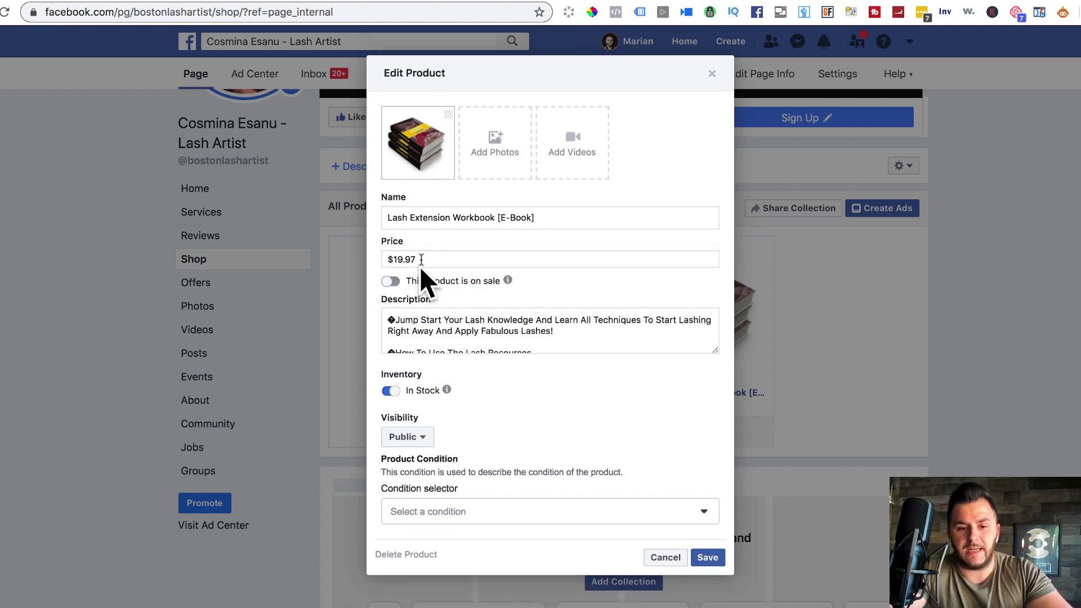
pyautogui.click(390, 281)
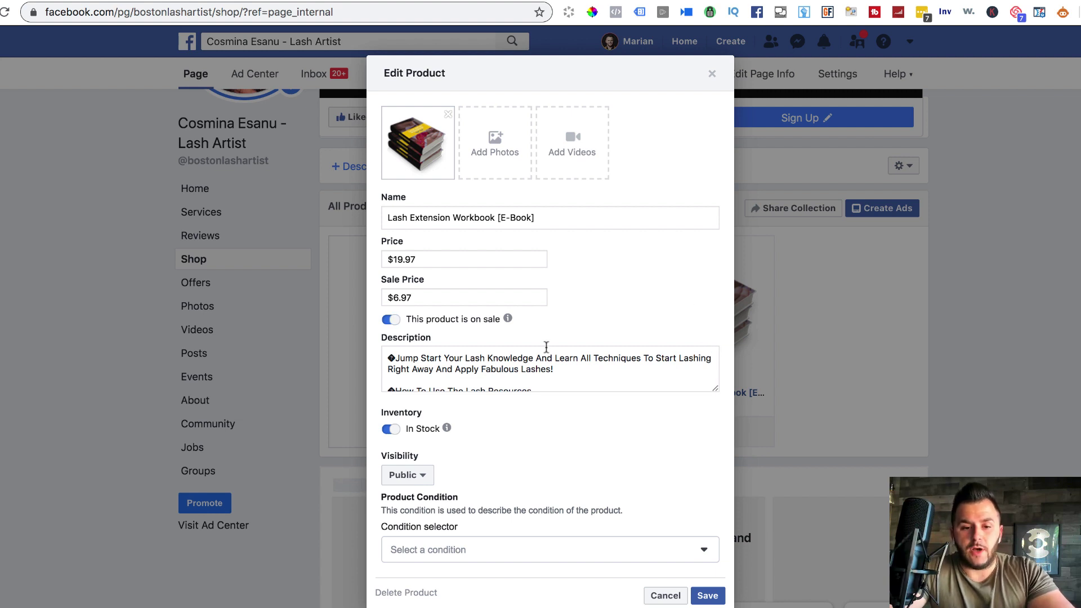
pyautogui.scroll(-3, 438, 368)
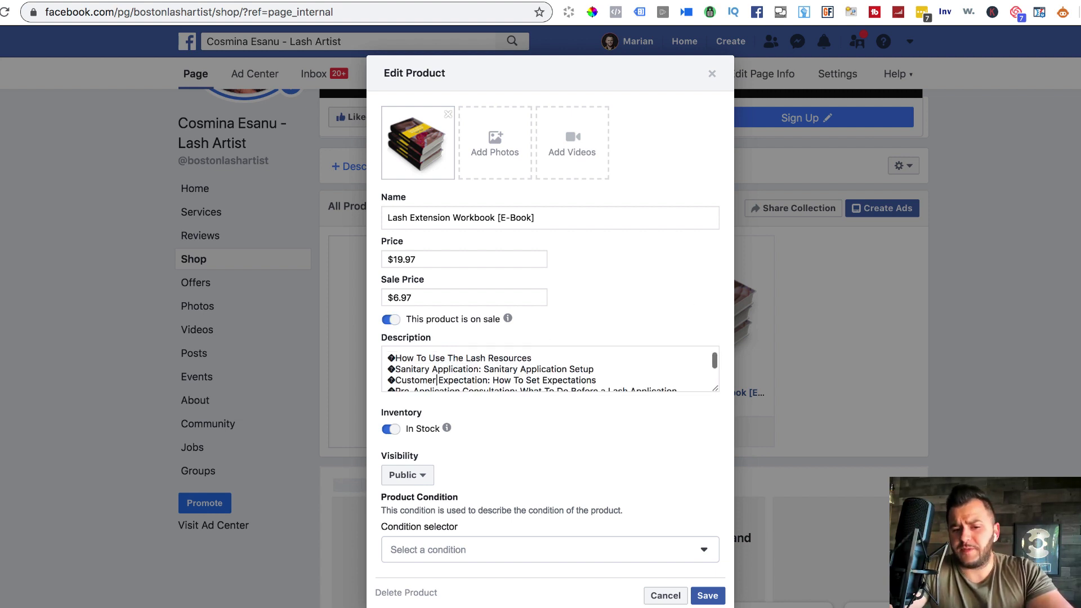
pyautogui.scroll(-5, 442, 374)
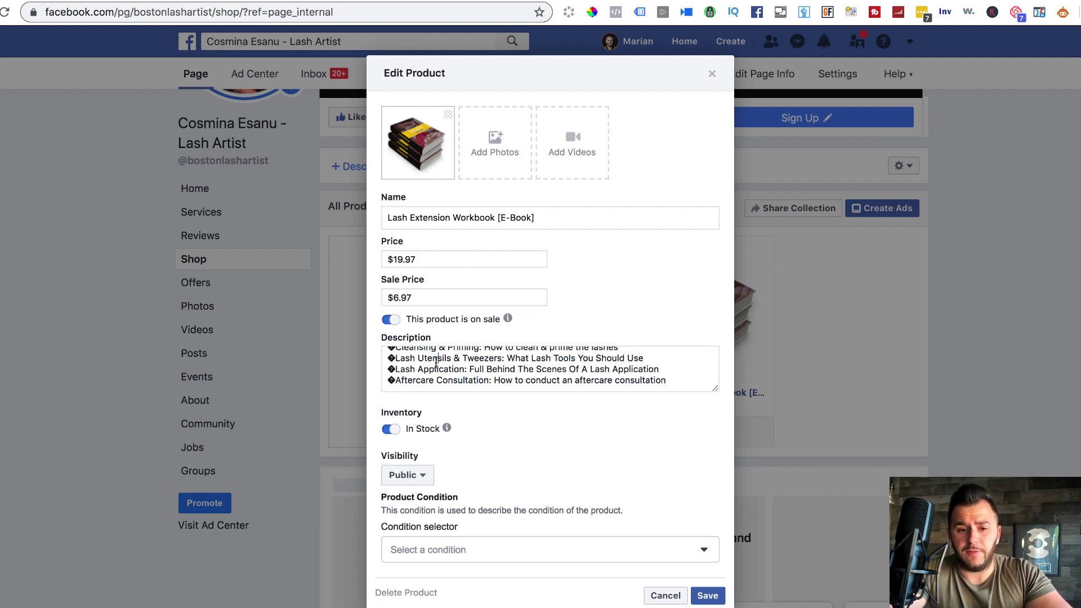
pyautogui.scroll(-1, 711, 402)
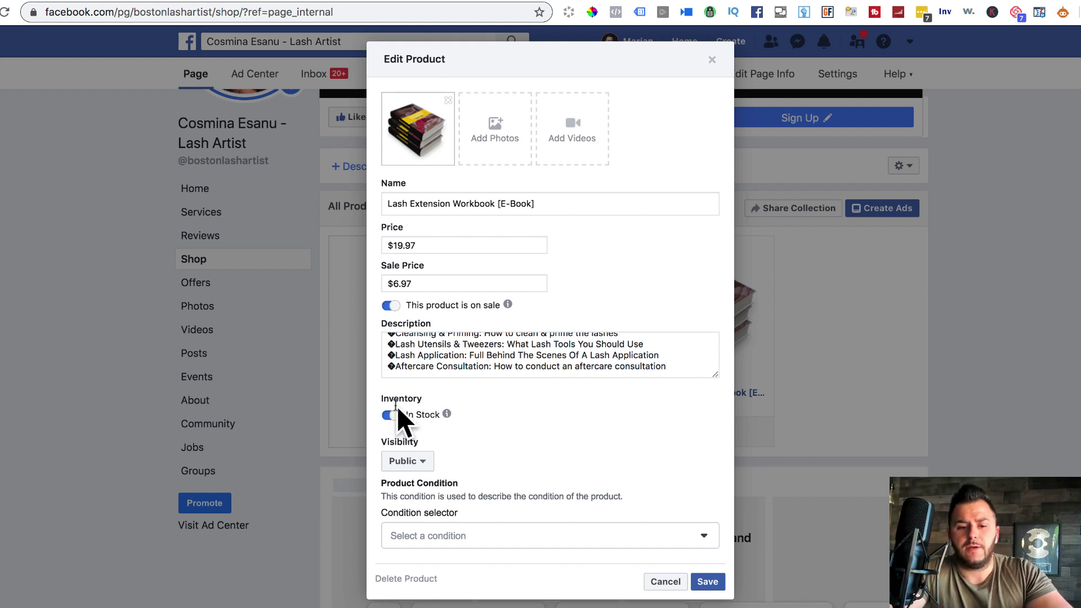
pyautogui.moveTo(382, 399); pyautogui.dragTo(476, 400)
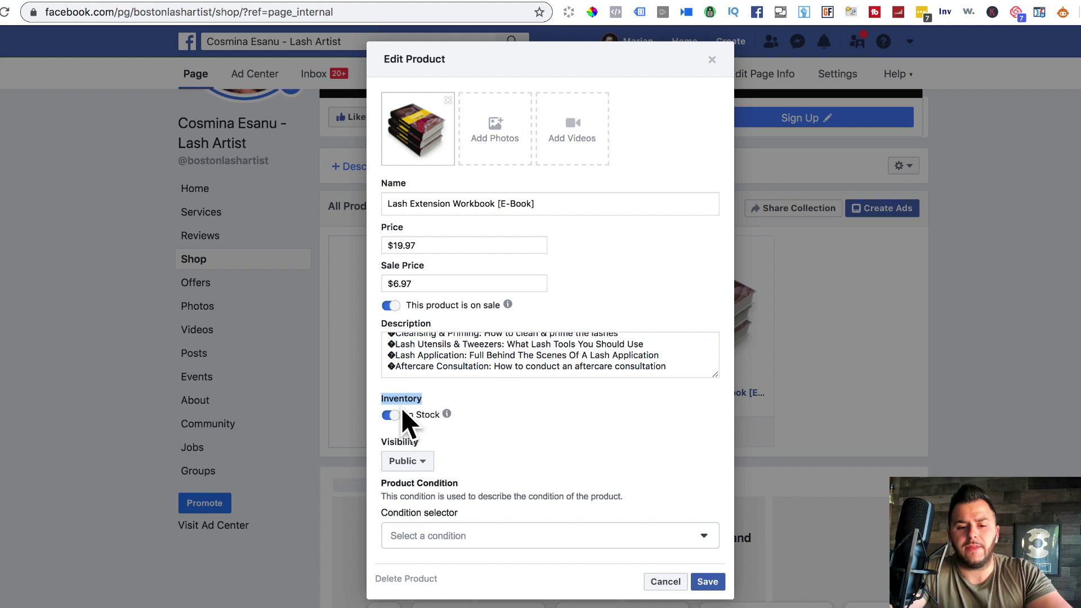
pyautogui.click(432, 421)
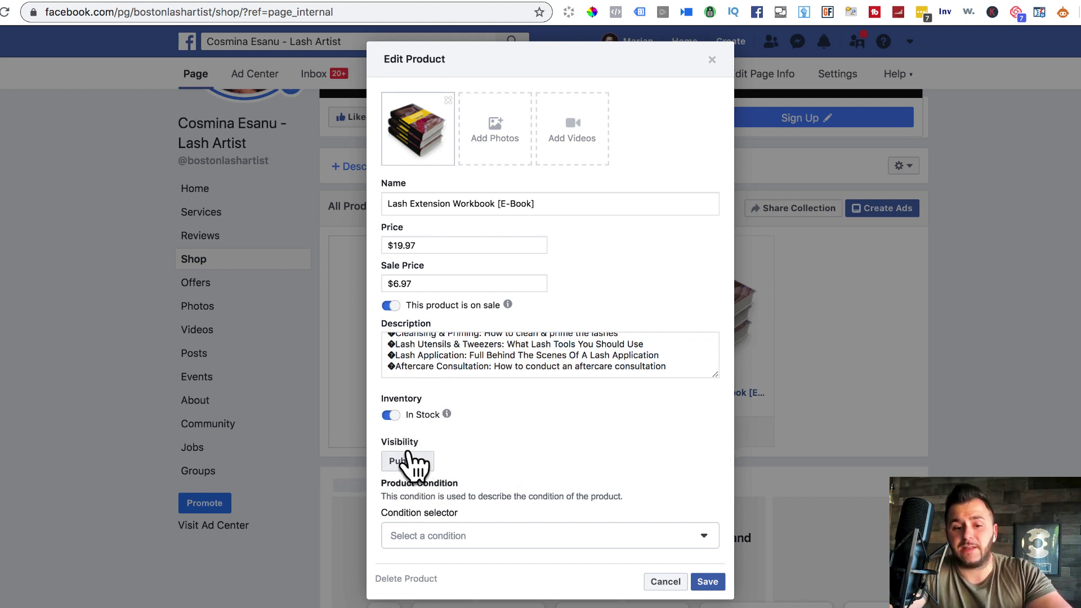
# Set the Lash Extension Workbook's condition to New and save the product changes.
pyautogui.click(546, 527)
pyautogui.click(431, 397)
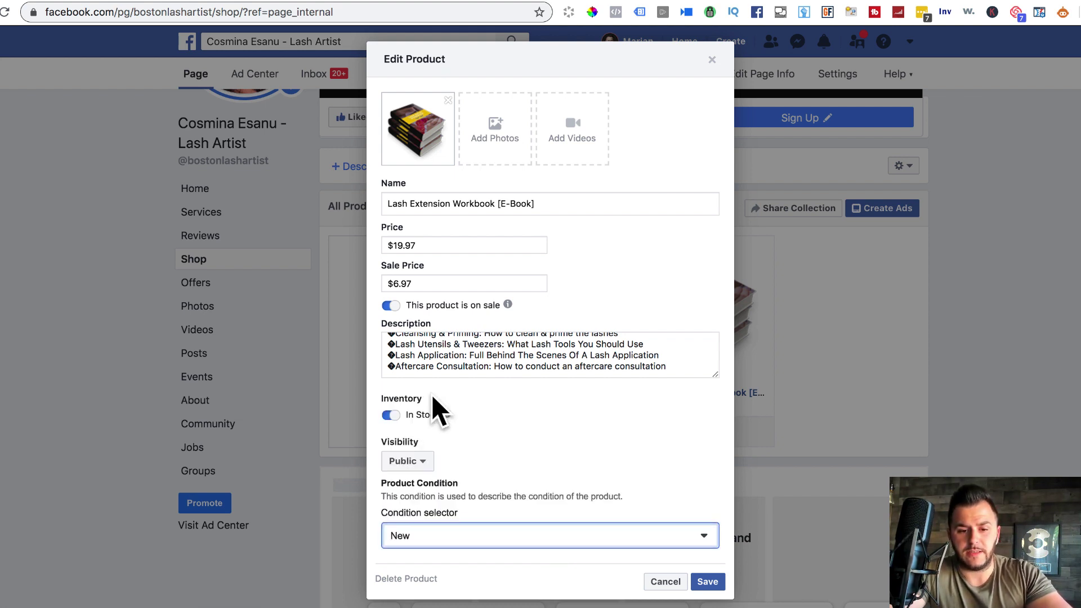
pyautogui.click(663, 450)
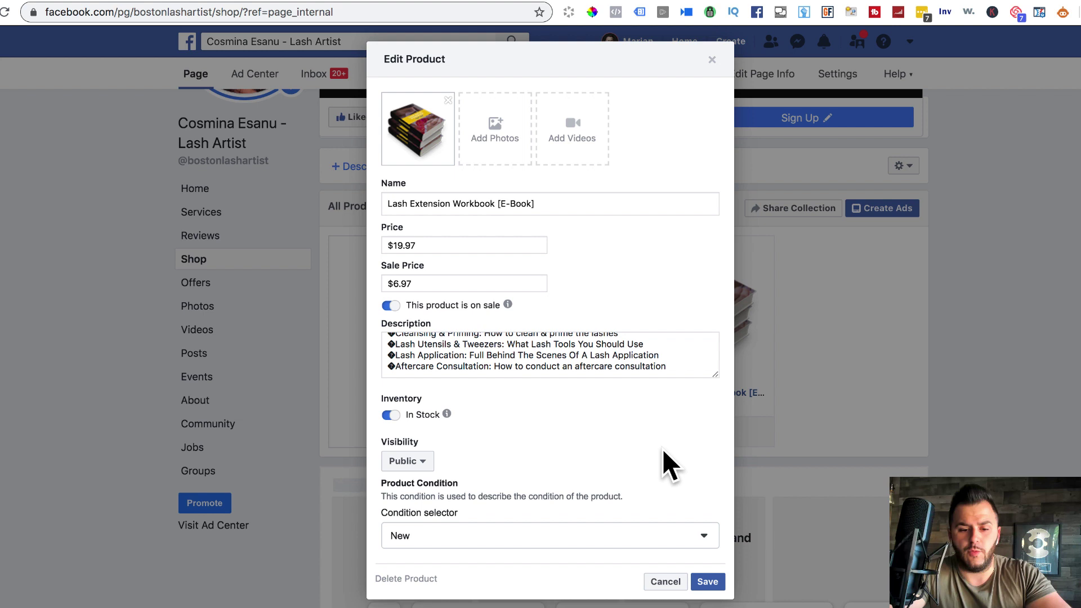
pyautogui.click(461, 532)
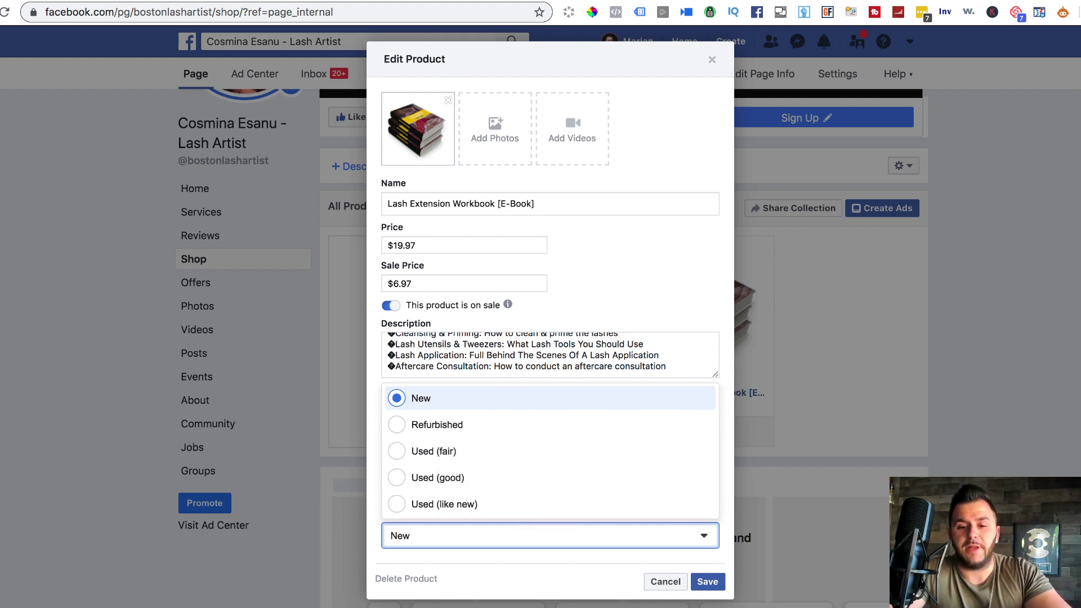
pyautogui.click(726, 365)
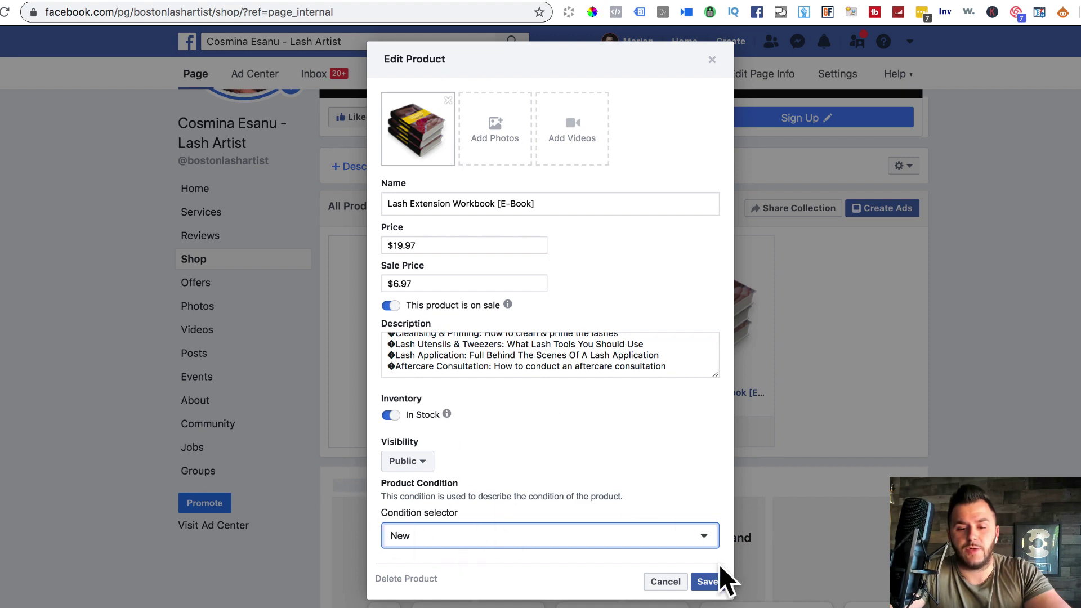
pyautogui.click(710, 582)
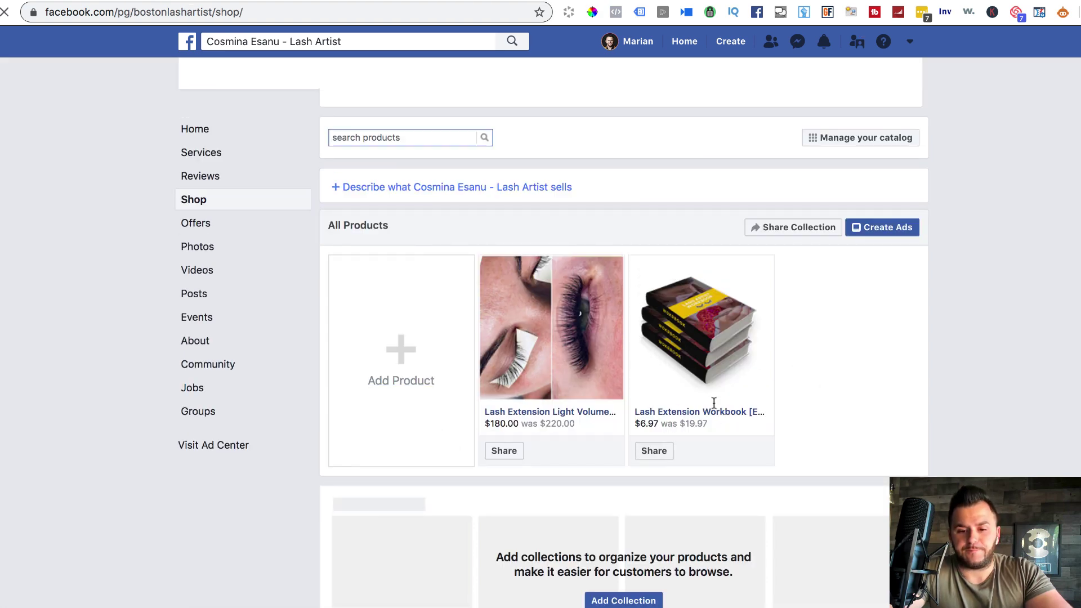
# View the workbook's full Product Details, then open it for editing.
pyautogui.click(702, 303)
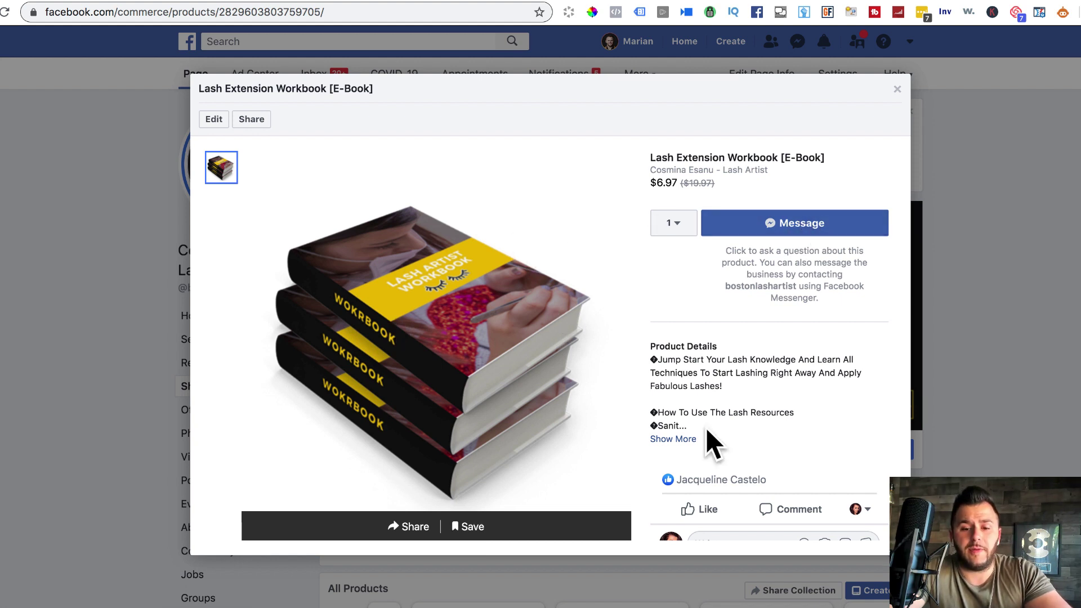
pyautogui.click(684, 439)
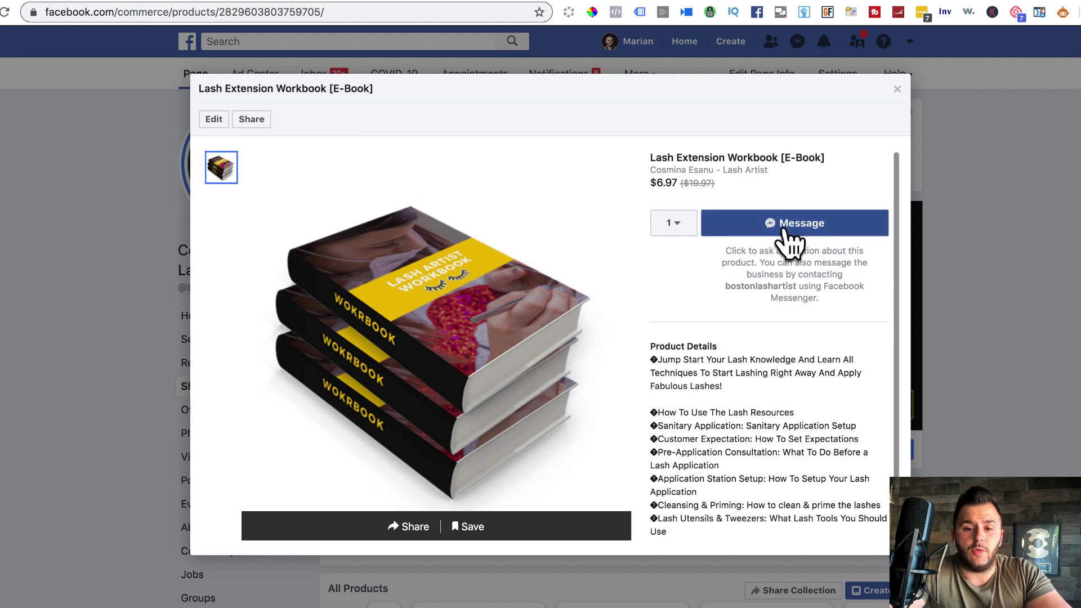
pyautogui.click(213, 119)
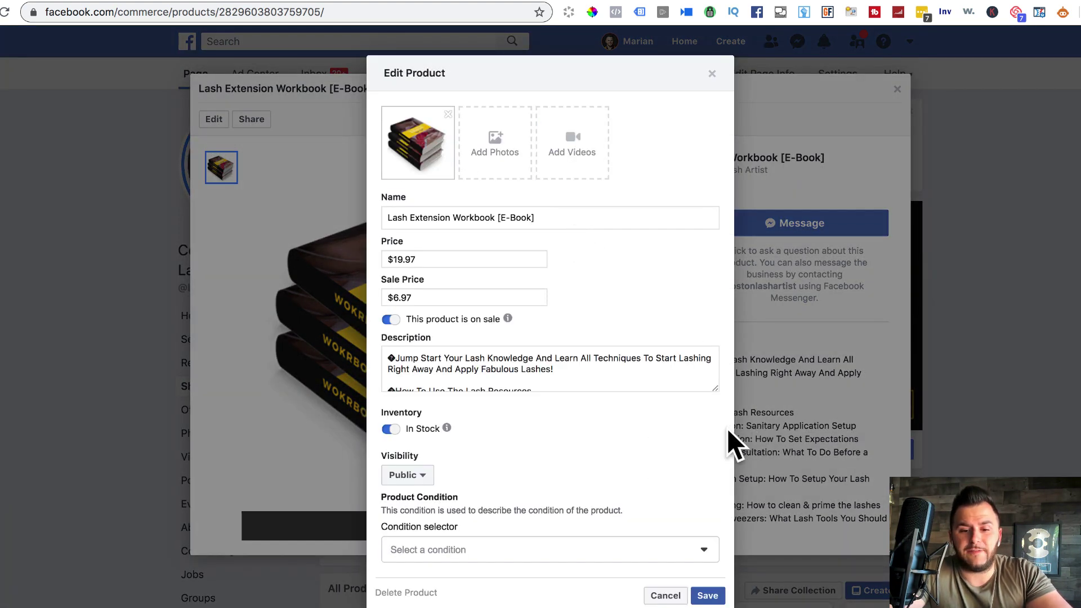
# Clear stray text selections in the Edit Product form, then close it and the product view unchanged.
pyautogui.scroll(-1, 727, 428)
pyautogui.moveTo(698, 396); pyautogui.dragTo(678, 586)
pyautogui.click(632, 435)
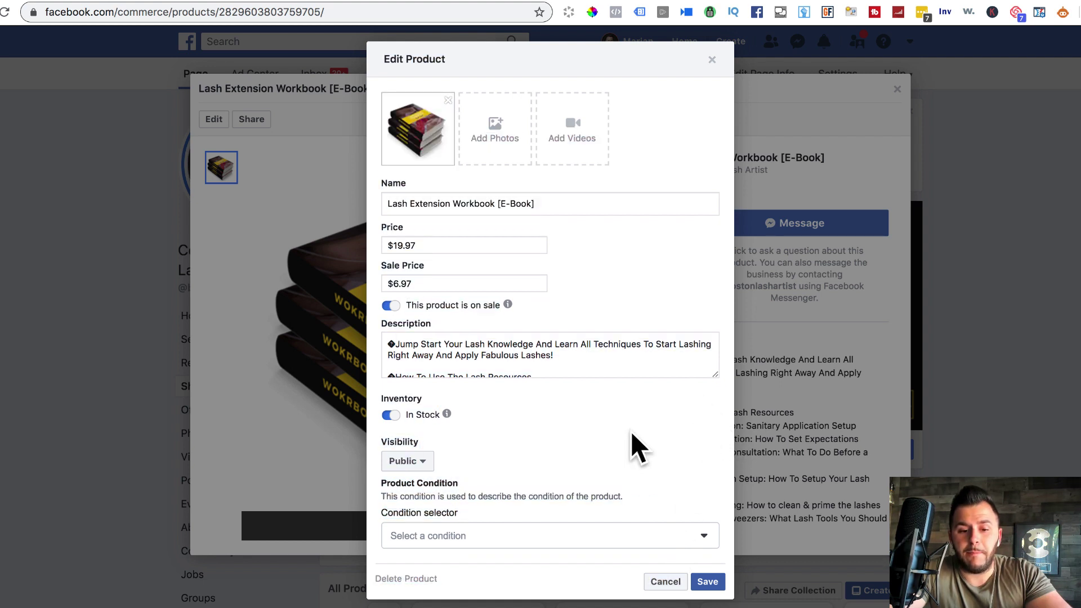
pyautogui.moveTo(632, 435); pyautogui.dragTo(563, 3)
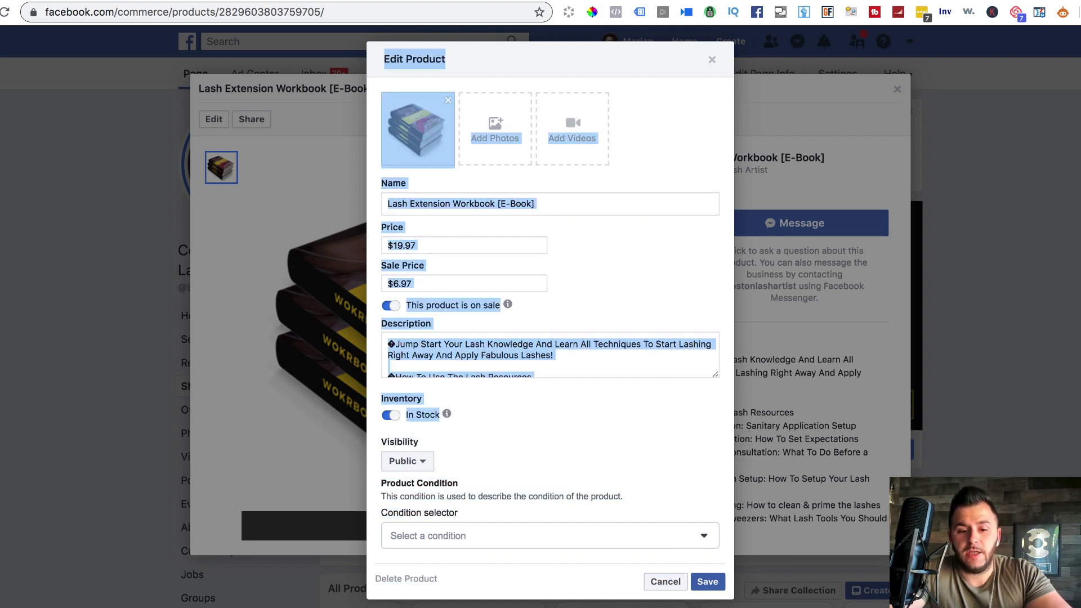
pyautogui.click(619, 432)
pyautogui.click(711, 58)
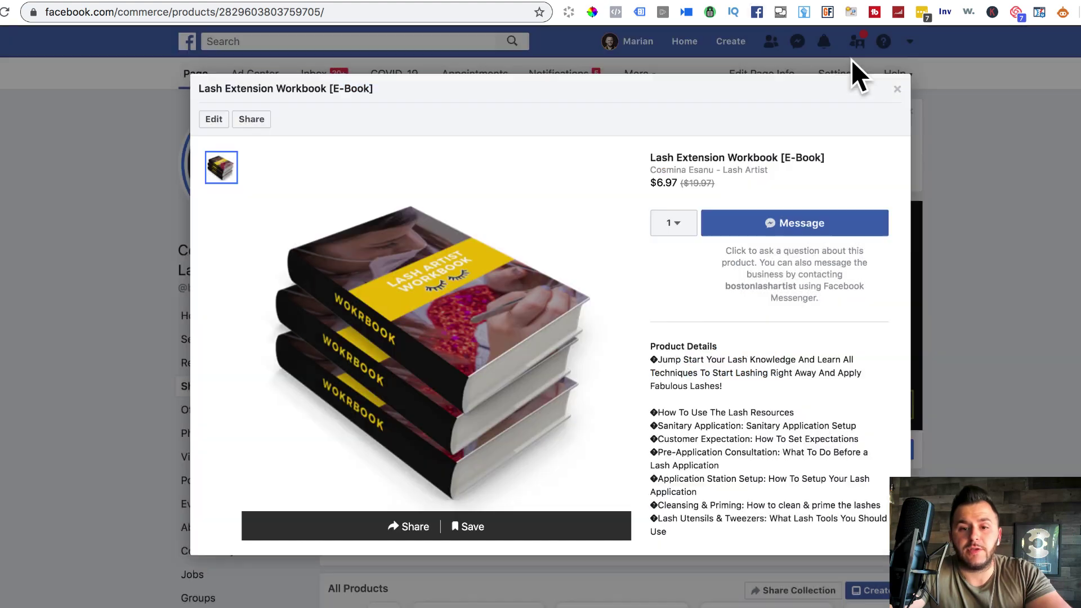
pyautogui.click(897, 89)
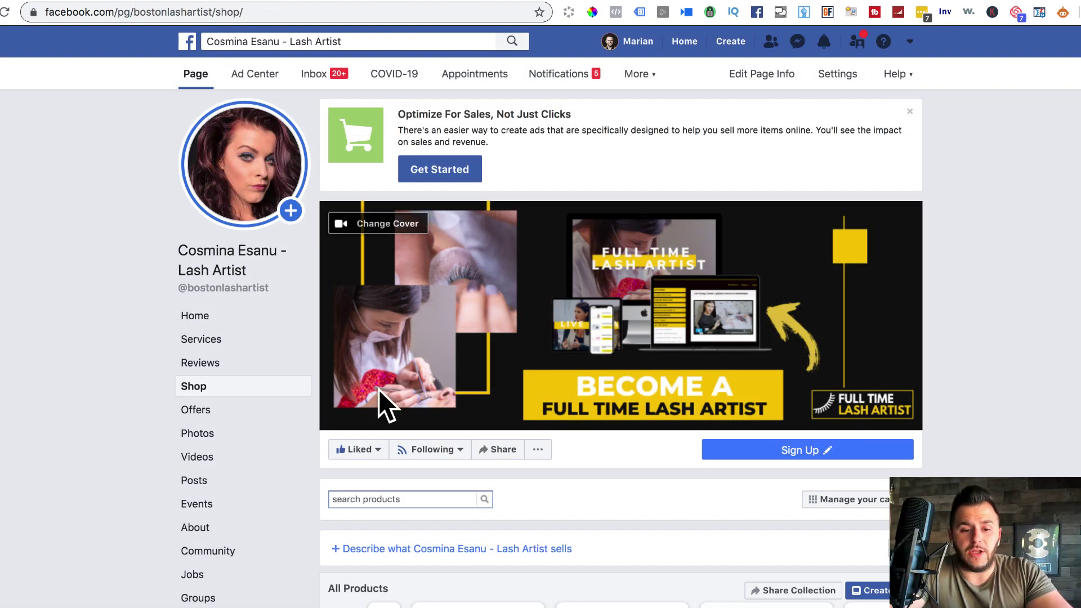
pyautogui.scroll(-3, 378, 389)
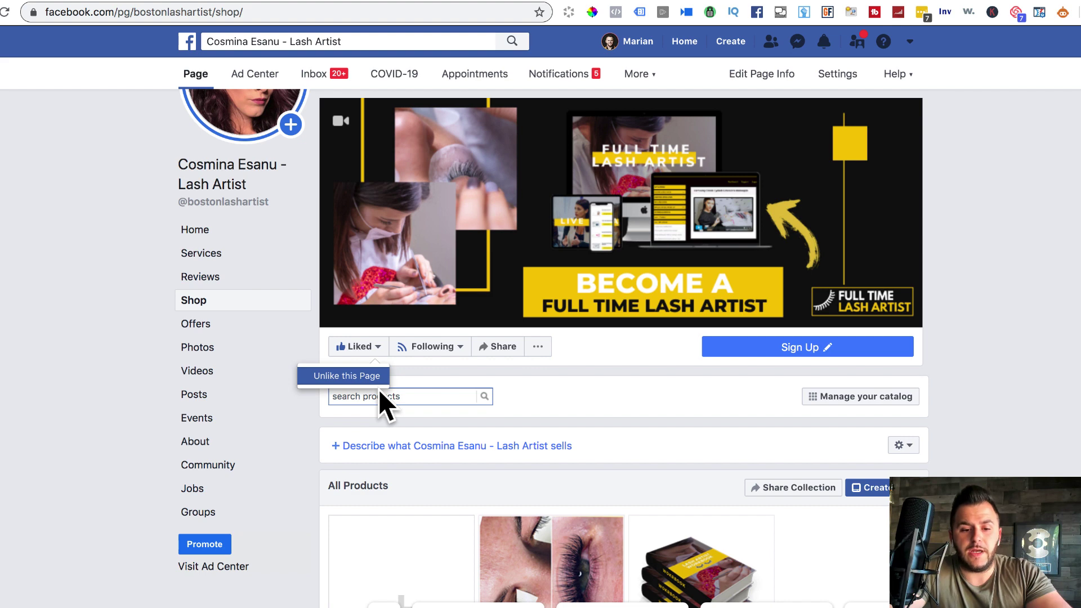
pyautogui.click(401, 568)
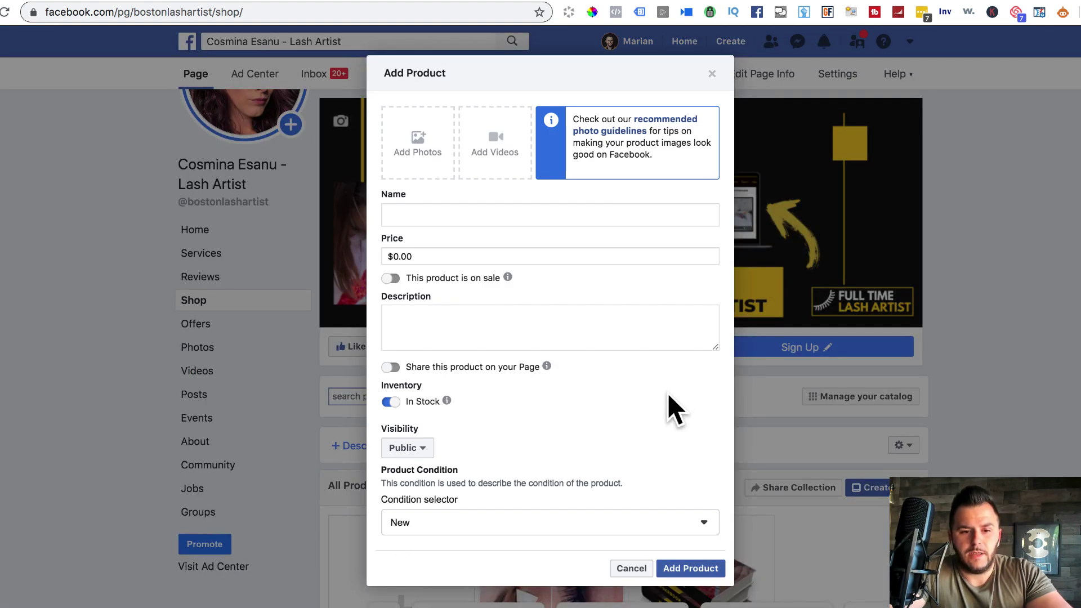
pyautogui.moveTo(667, 393); pyautogui.dragTo(388, 62)
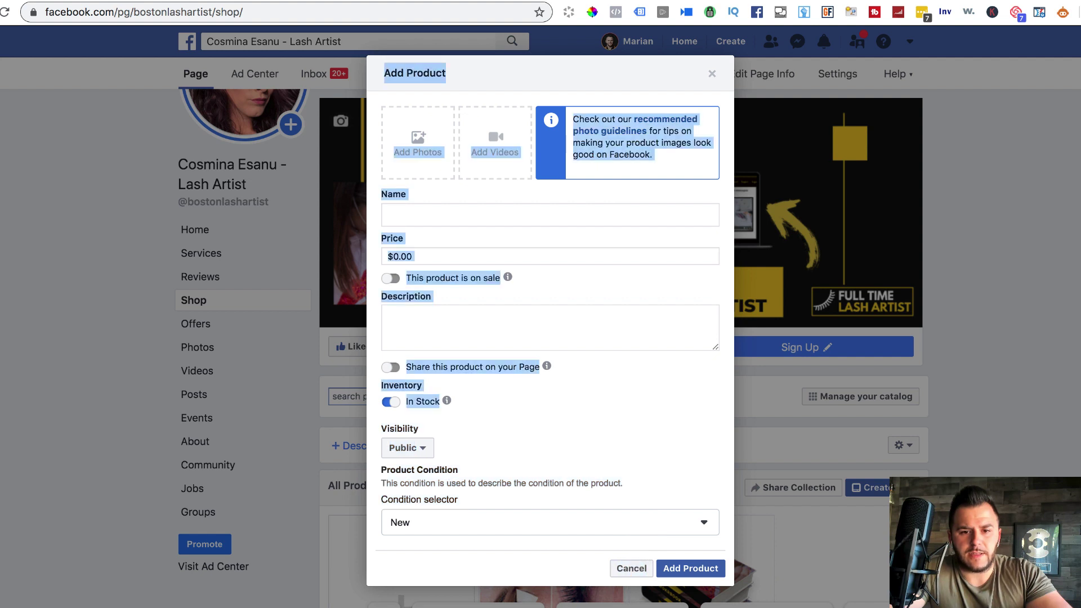
pyautogui.click(655, 411)
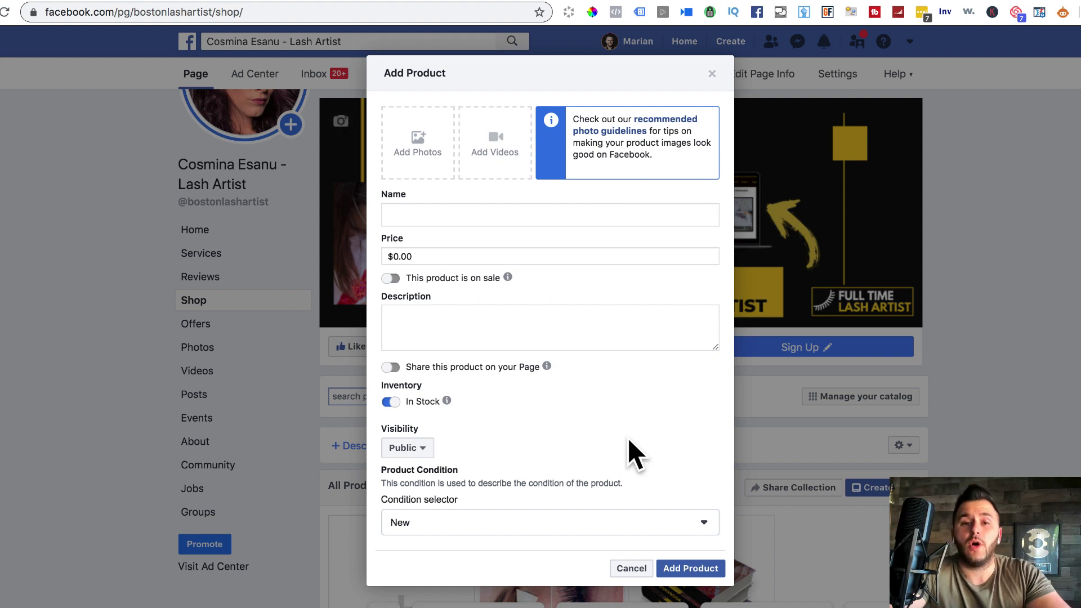
pyautogui.click(711, 74)
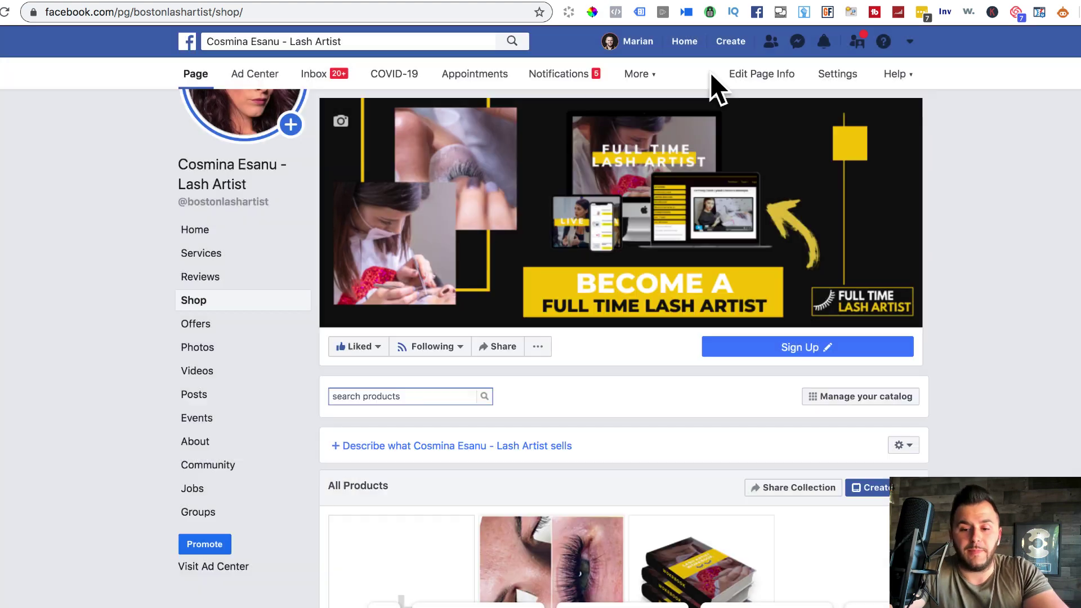
# Type 'Eyelash Extension Services' as the first line of the shop description.
pyautogui.scroll(-2, 1039, 376)
pyautogui.scroll(-2, 1038, 377)
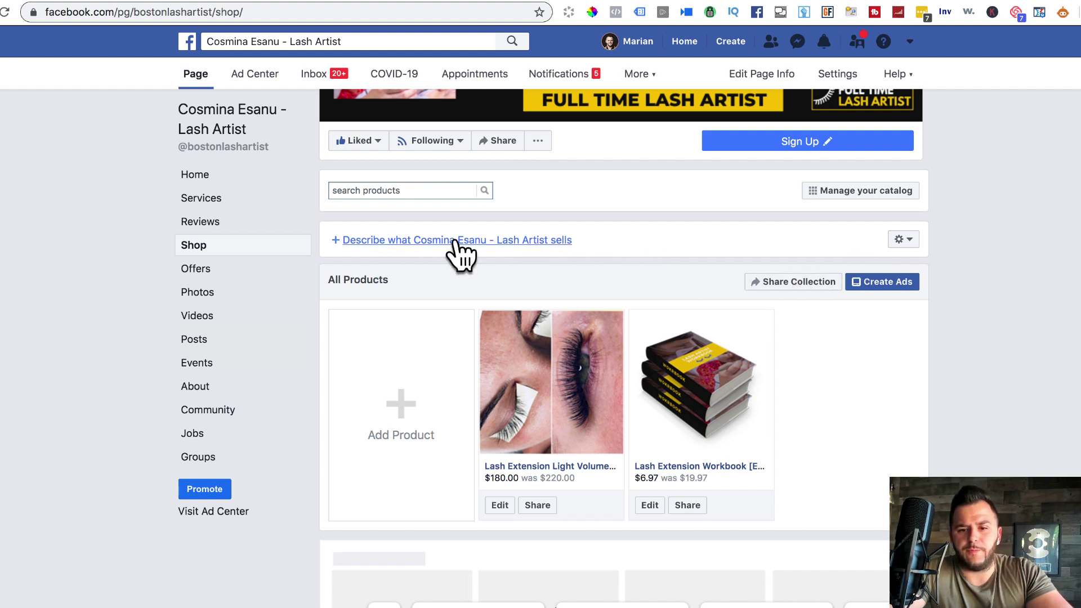
pyautogui.click(383, 240)
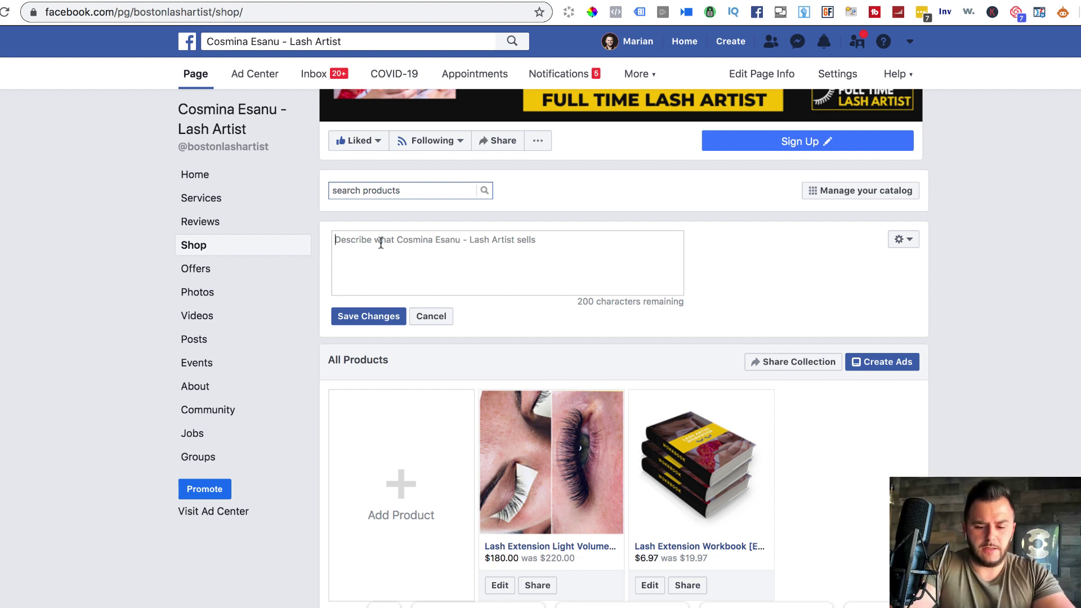
pyautogui.write('Eyeelash')
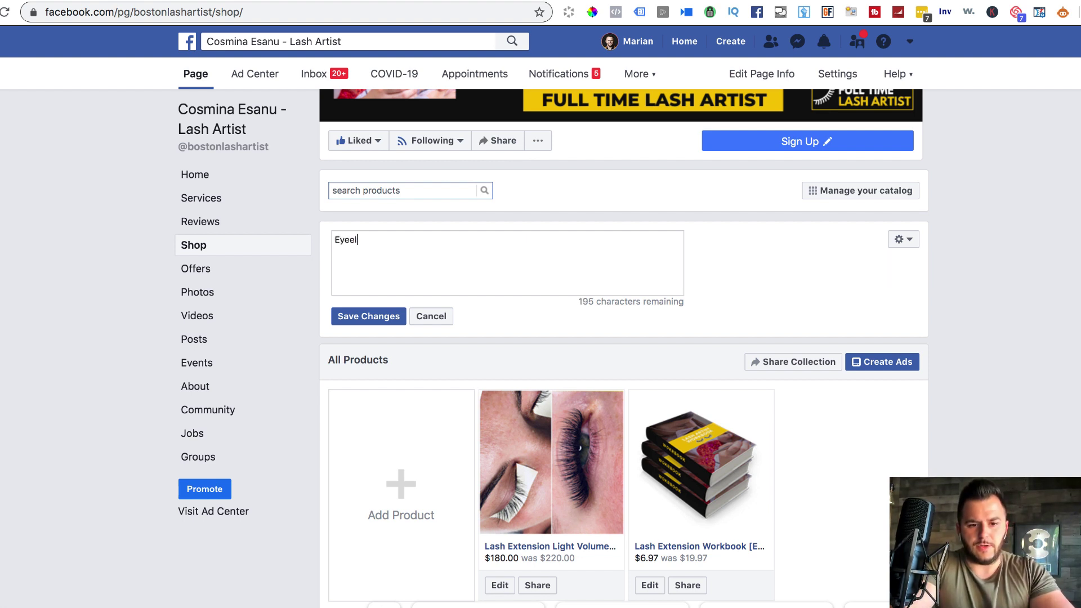
pyautogui.press('BackSpace')
pyautogui.press('BackSpace')
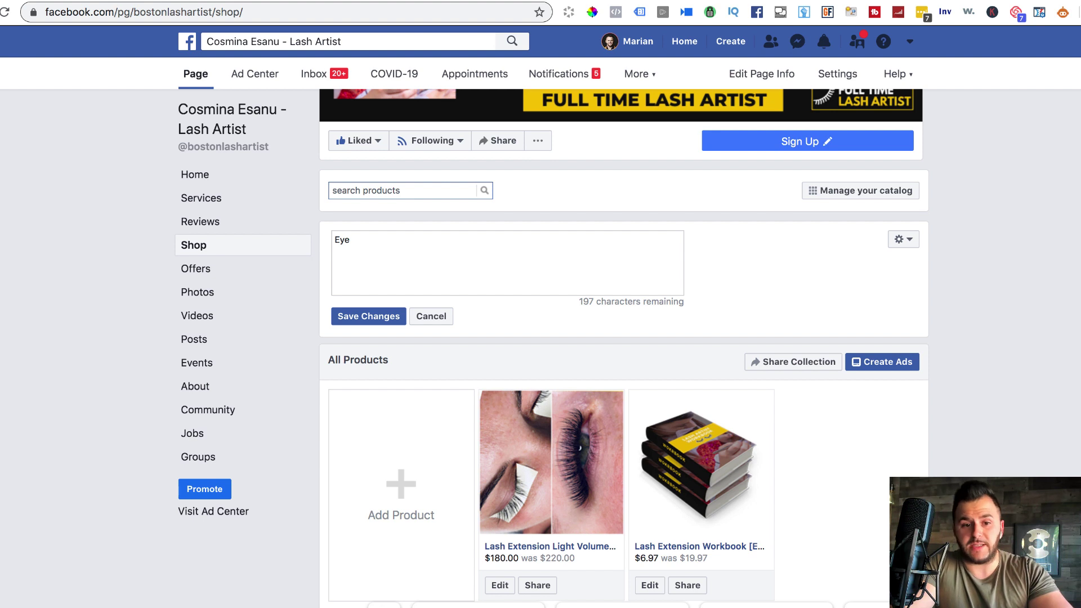
pyautogui.write('lash')
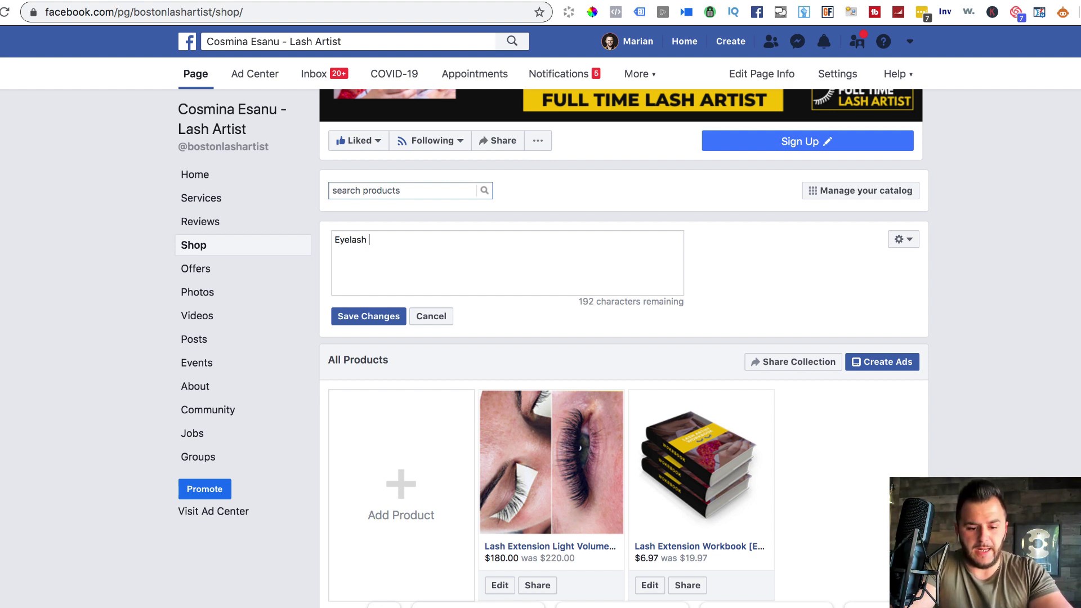
pyautogui.write(' Extension Ser')
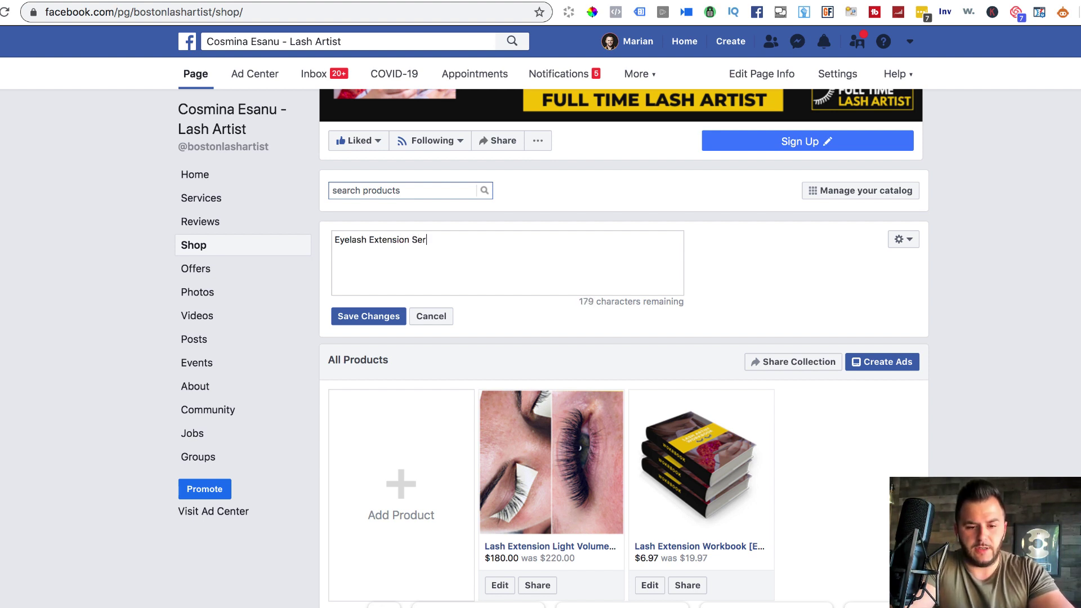
pyautogui.write('vices')
# Add a second line 'Eyelash Extension Online Courses' and save the description.
pyautogui.tripleClick(368, 241)
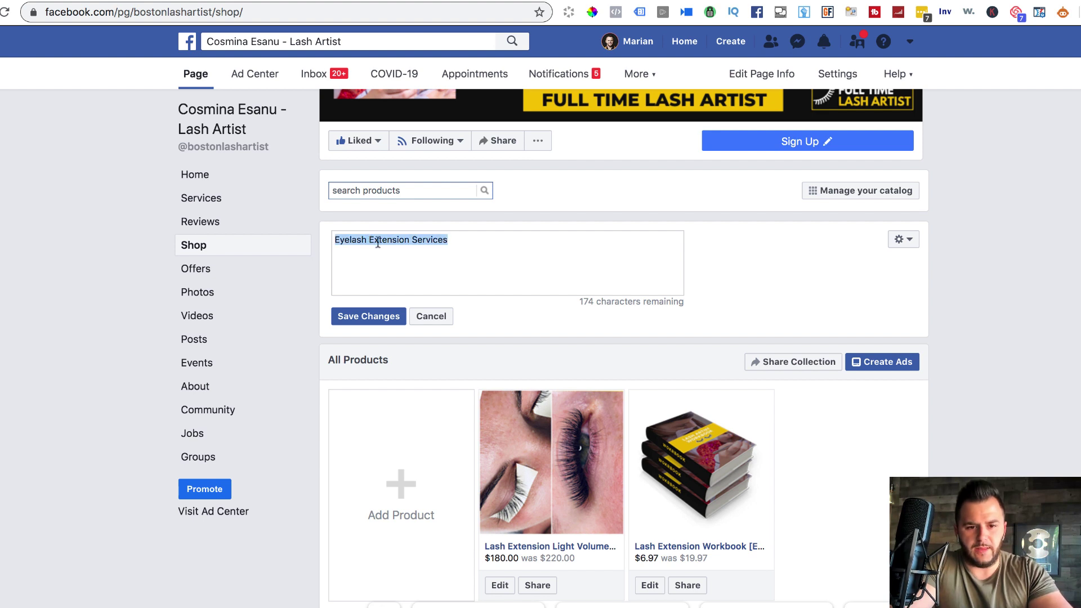
pyautogui.hotkey('ctrl', 'c')
pyautogui.click(456, 241)
pyautogui.press('Return')
pyautogui.hotkey('ctrl', 'v')
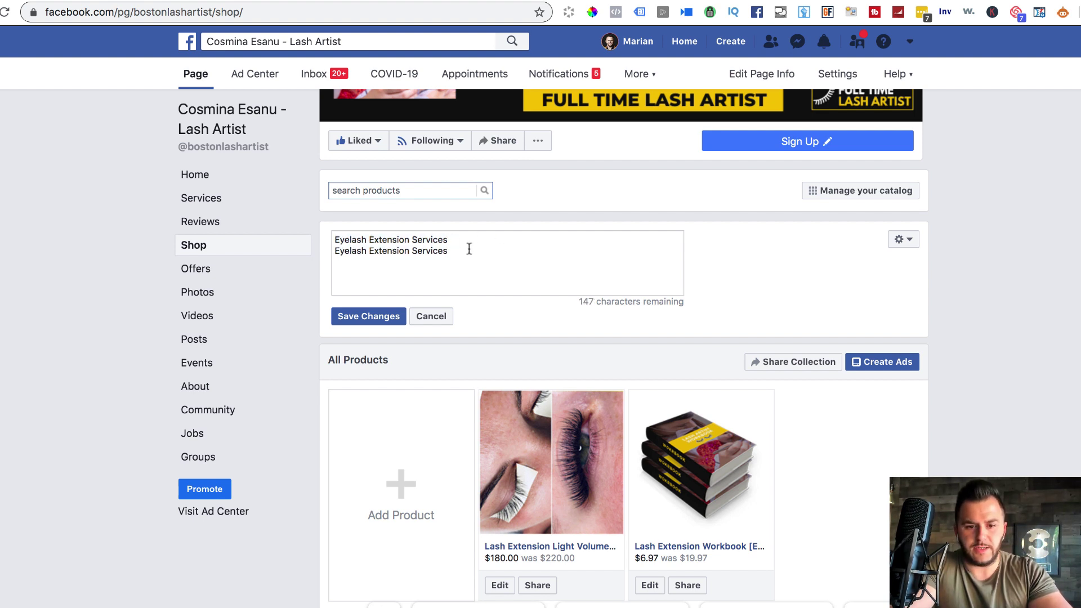
pyautogui.moveTo(469, 249); pyautogui.dragTo(413, 254)
pyautogui.write('ONline')
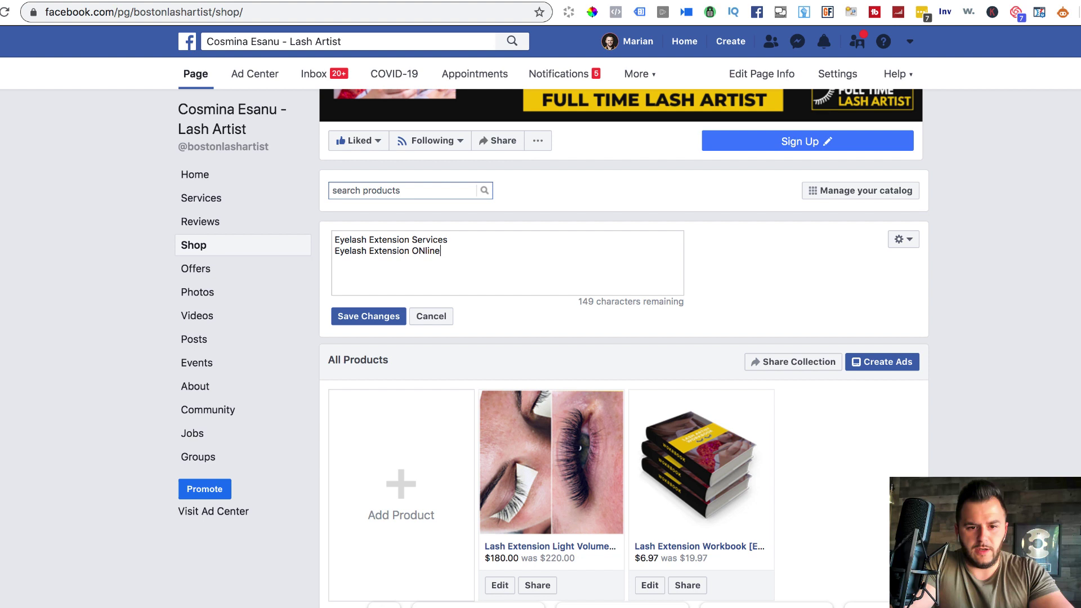
pyautogui.press('BackSpace')
pyautogui.press('BackSpace')
pyautogui.press('BackSpace')
pyautogui.press('BackSpace')
pyautogui.press('BackSpace')
pyautogui.write('nline Cou')
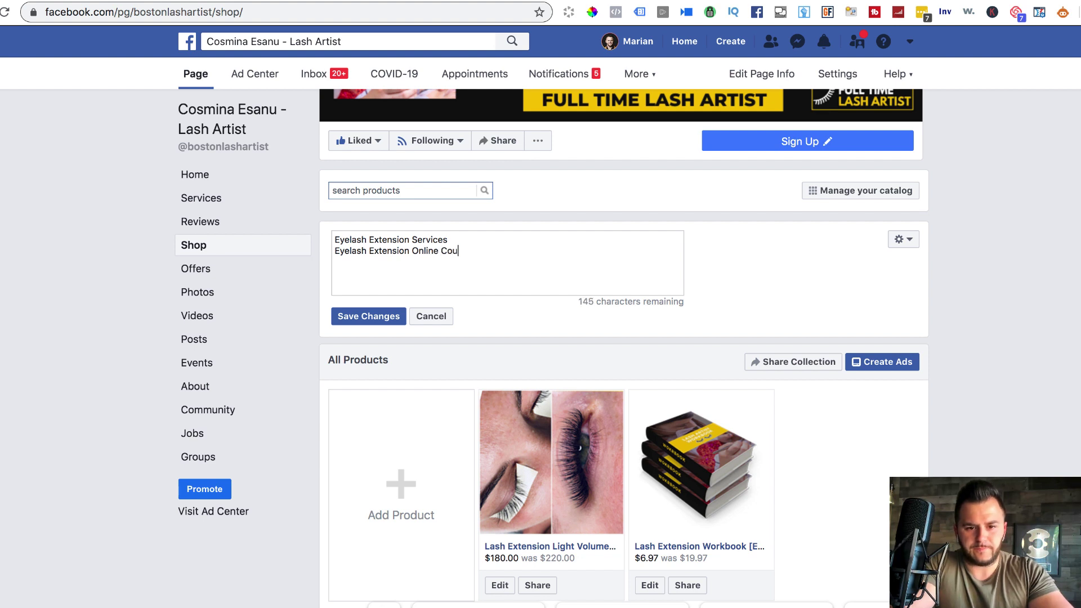
pyautogui.write('rses')
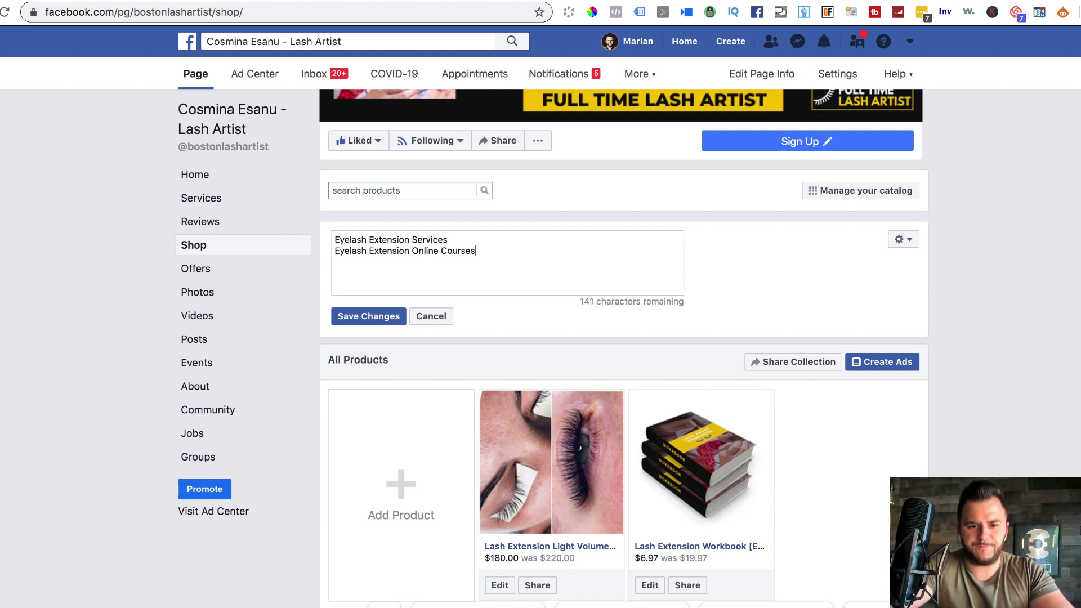
pyautogui.click(360, 318)
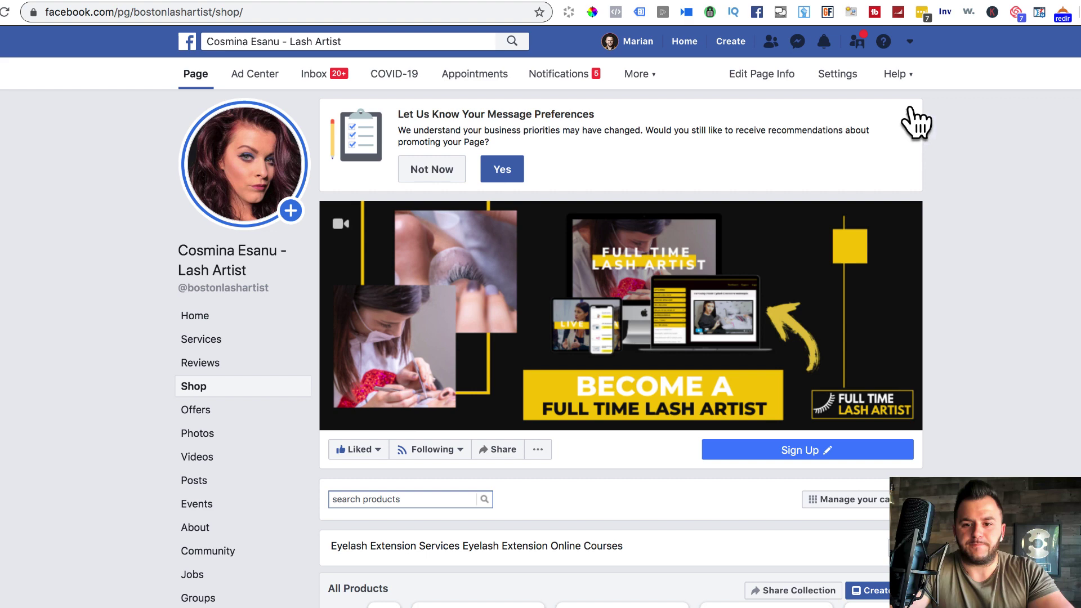
pyautogui.scroll(-8, 951, 170)
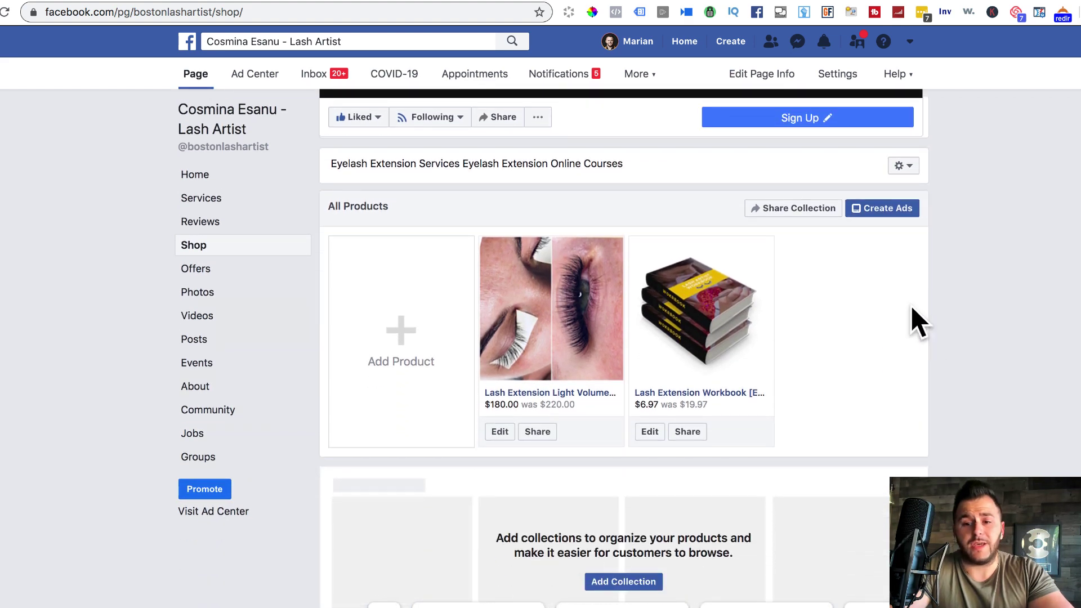
pyautogui.scroll(3, 875, 166)
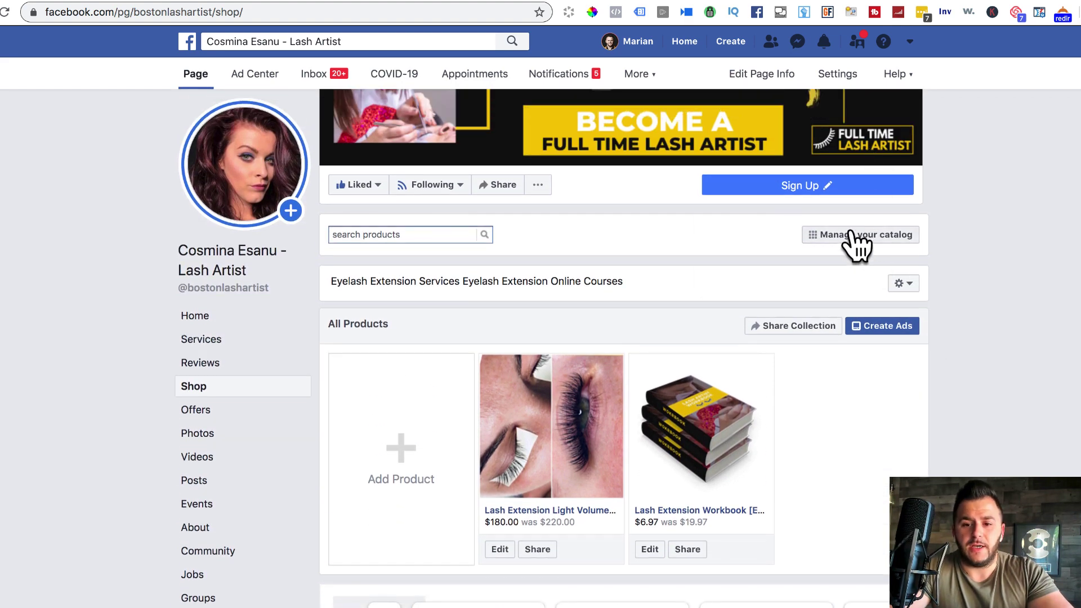
# Open Catalog Manager from the shop's 'Manage your catalog' link to see its Products page.
pyautogui.click(856, 233)
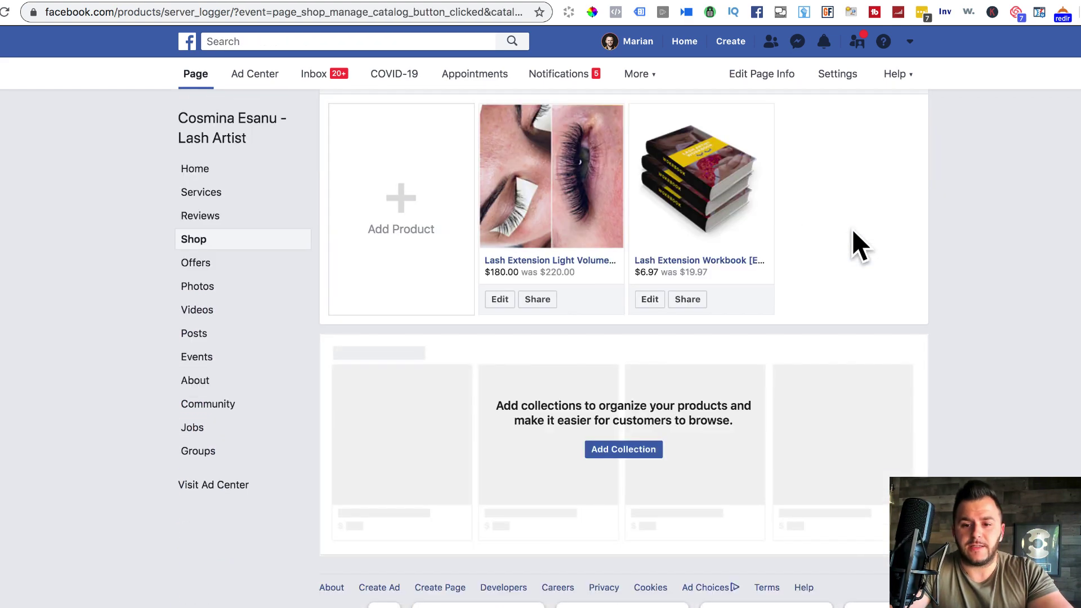
pyautogui.click(629, 453)
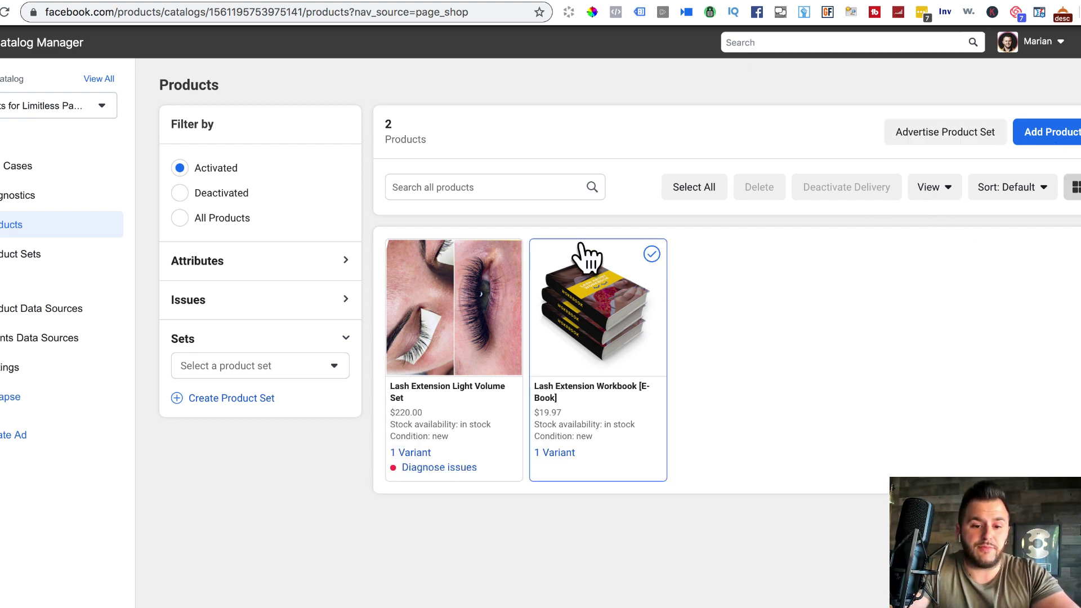
pyautogui.moveTo(454, 472)
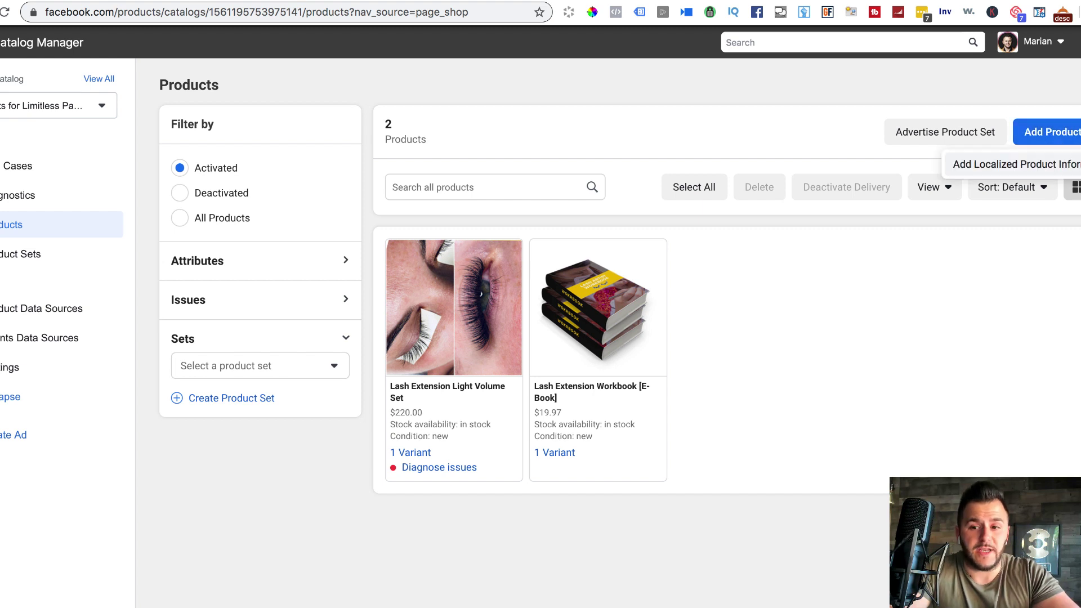
# Start adding a new catalog product manually to get the blank Add Products Manually form.
pyautogui.click(1051, 131)
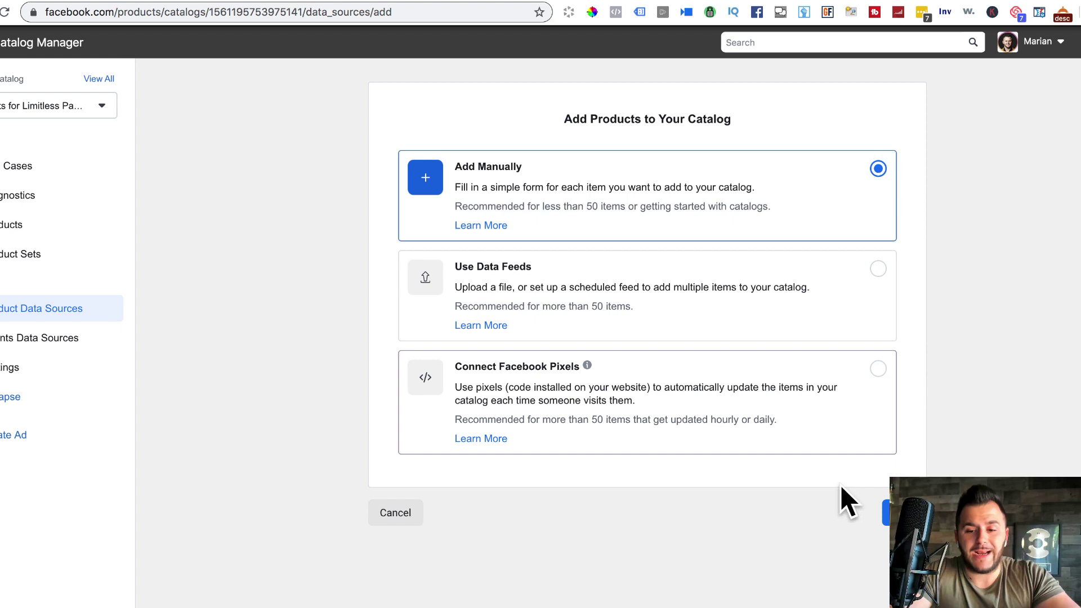
pyautogui.click(886, 513)
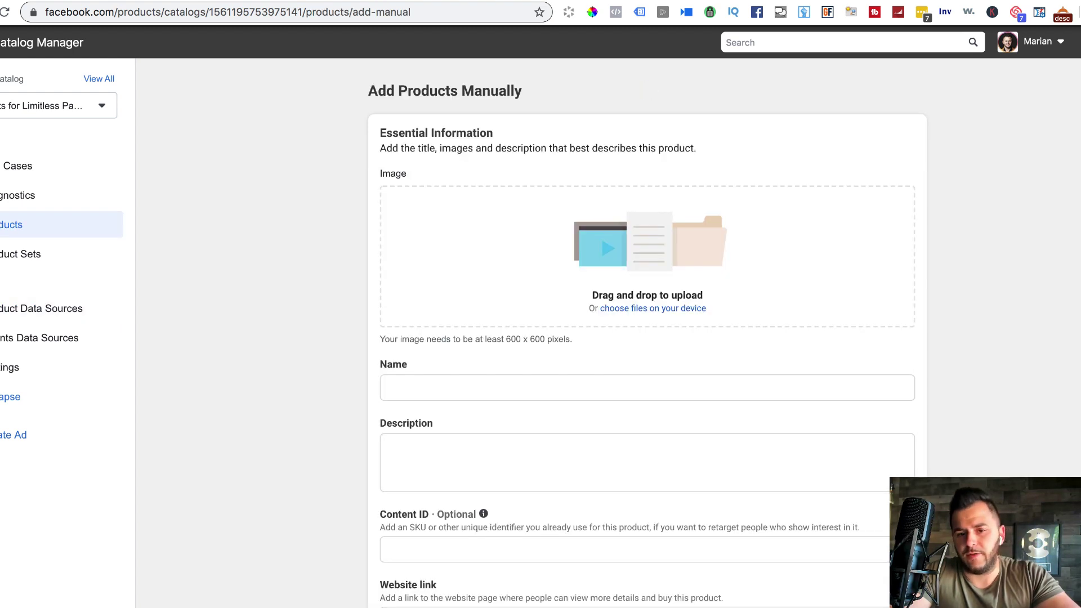
# Go to the form's Website link field, then switch over to the ClickFunnels dashboard tab.
pyautogui.scroll(-3, 573, 214)
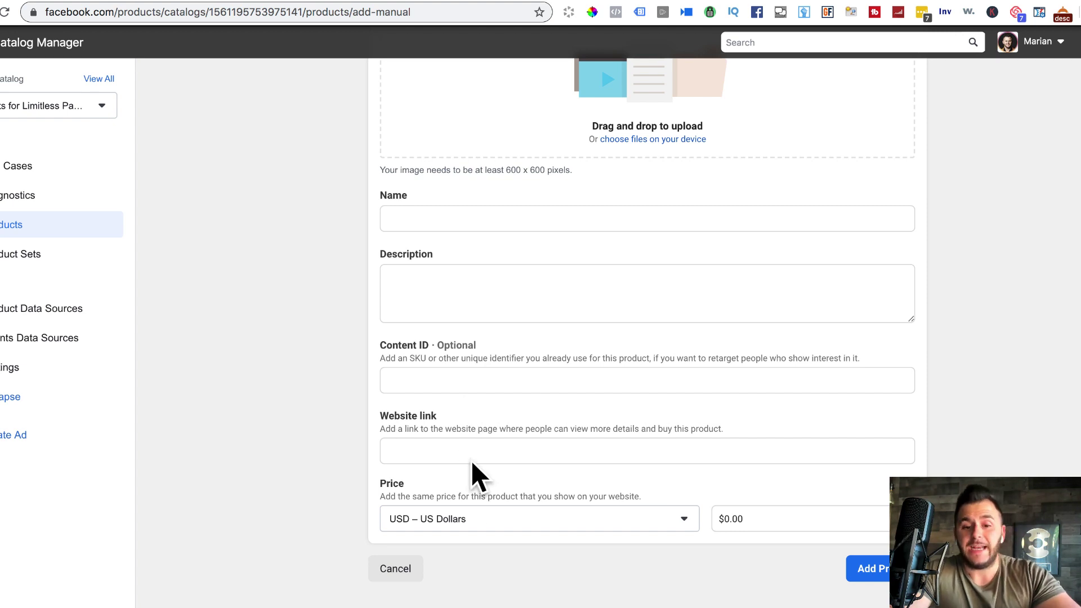
pyautogui.click(452, 451)
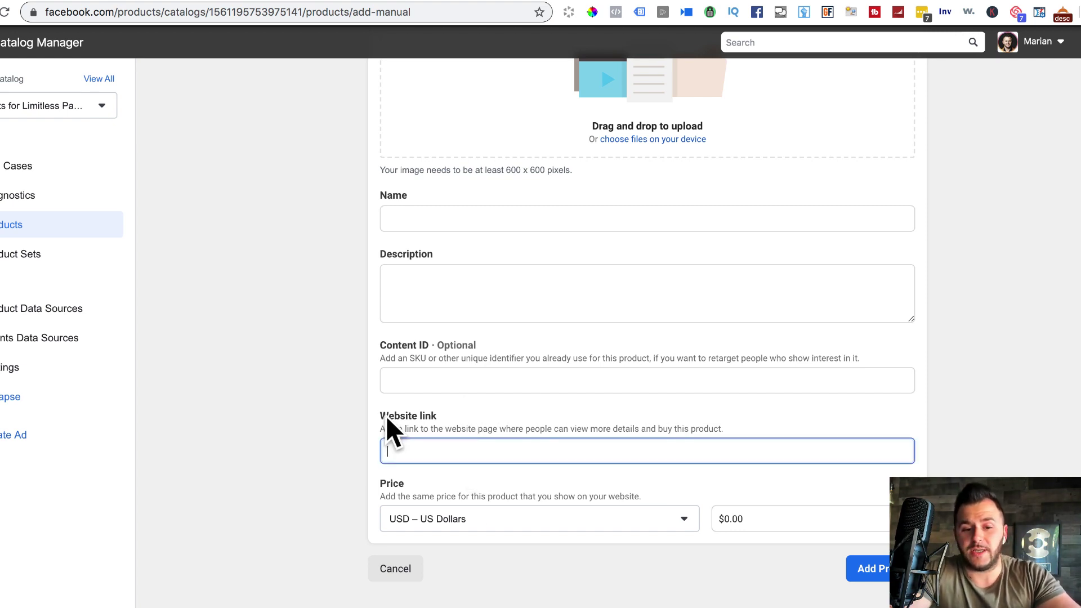
pyautogui.moveTo(386, 418); pyautogui.dragTo(511, 416)
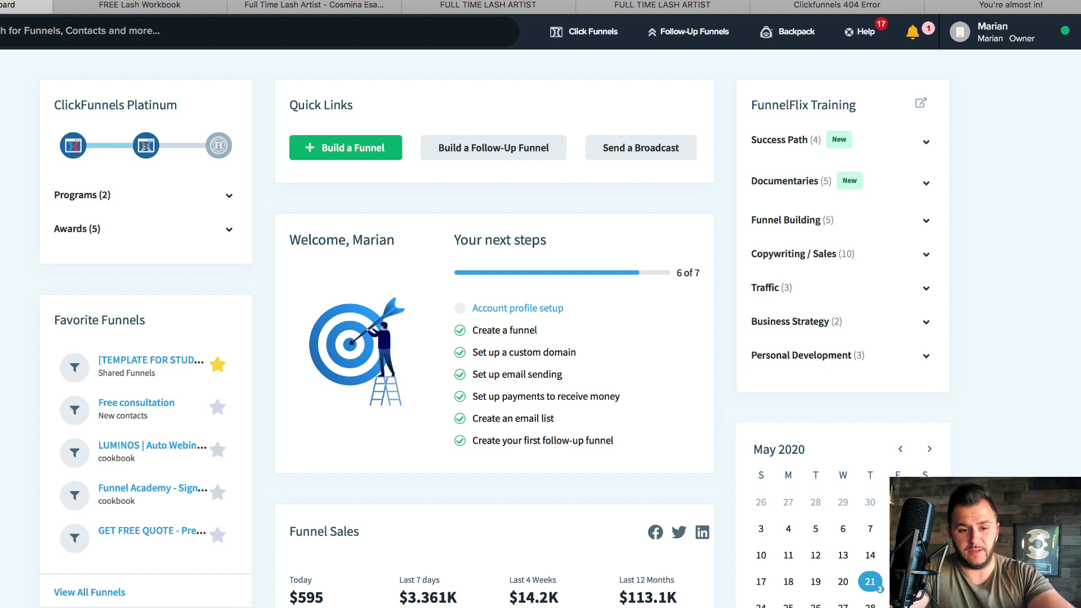
# Search 'work' in ClickFunnels, take the WORKBOOK / Lash Workbook page URL, and return to Catalog Manager.
pyautogui.click(229, 35)
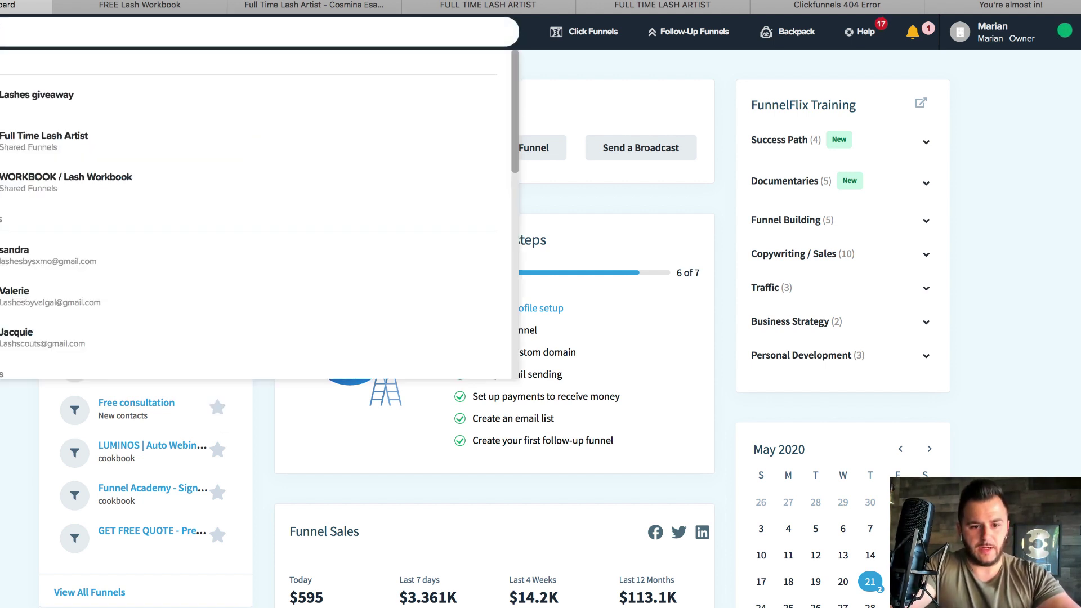
pyautogui.write('work')
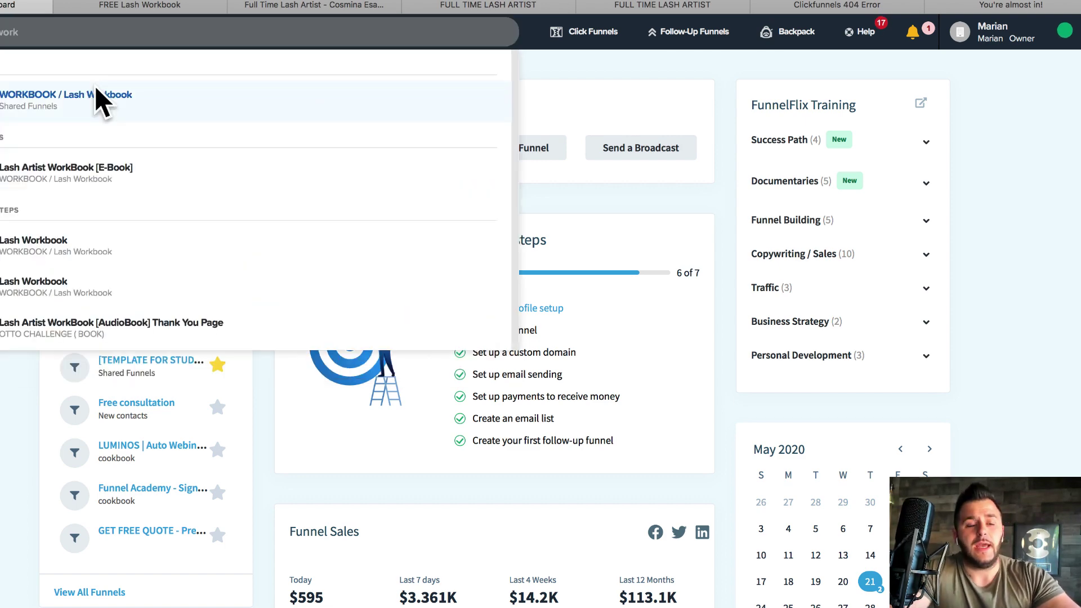
pyautogui.click(95, 88)
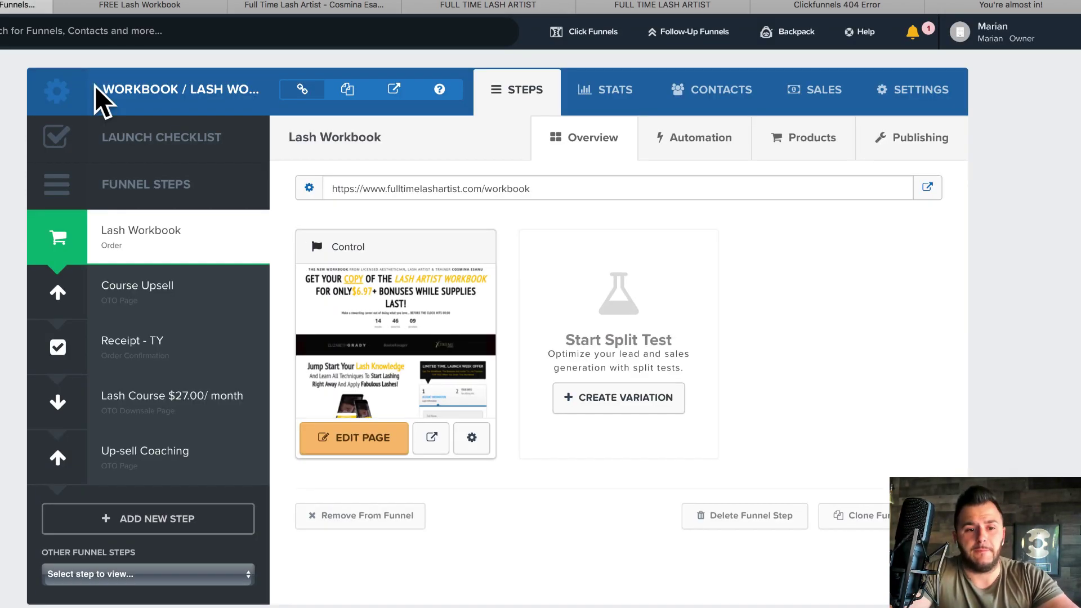
pyautogui.tripleClick(429, 189)
pyautogui.hotkey('ctrl', 'c')
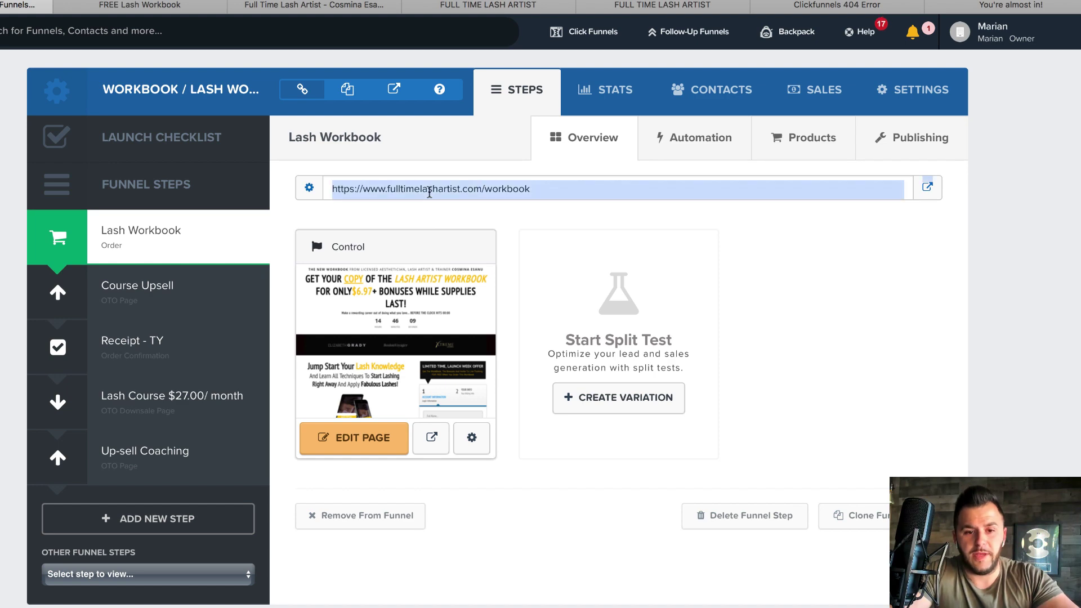
pyautogui.press('super+Tab')
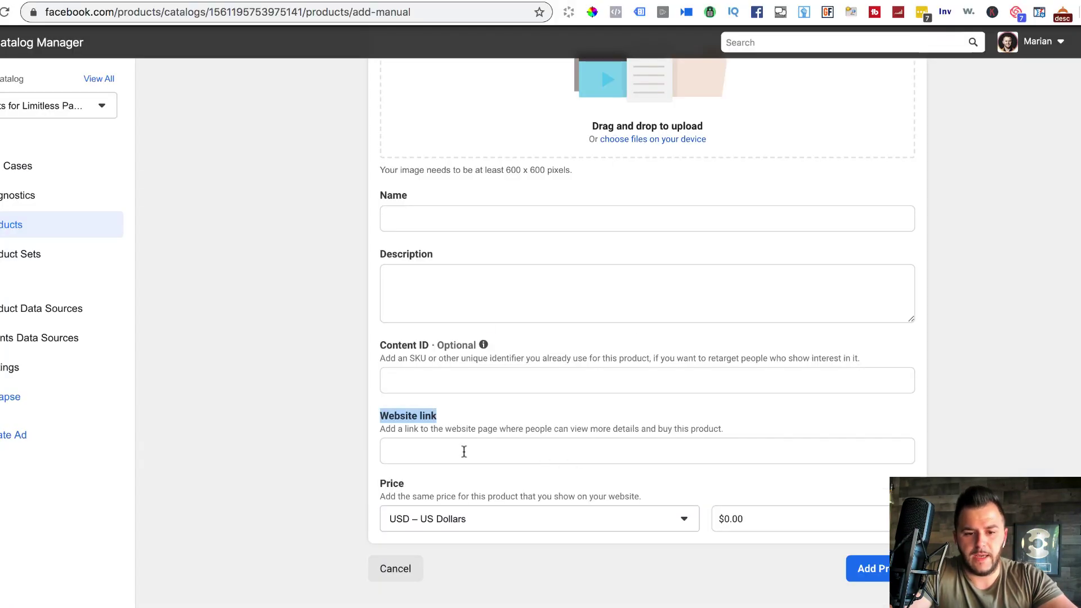
# Paste the Lash Workbook funnel URL as the website link and the course outline as the description.
pyautogui.click(464, 452)
pyautogui.hotkey('ctrl', 'v')
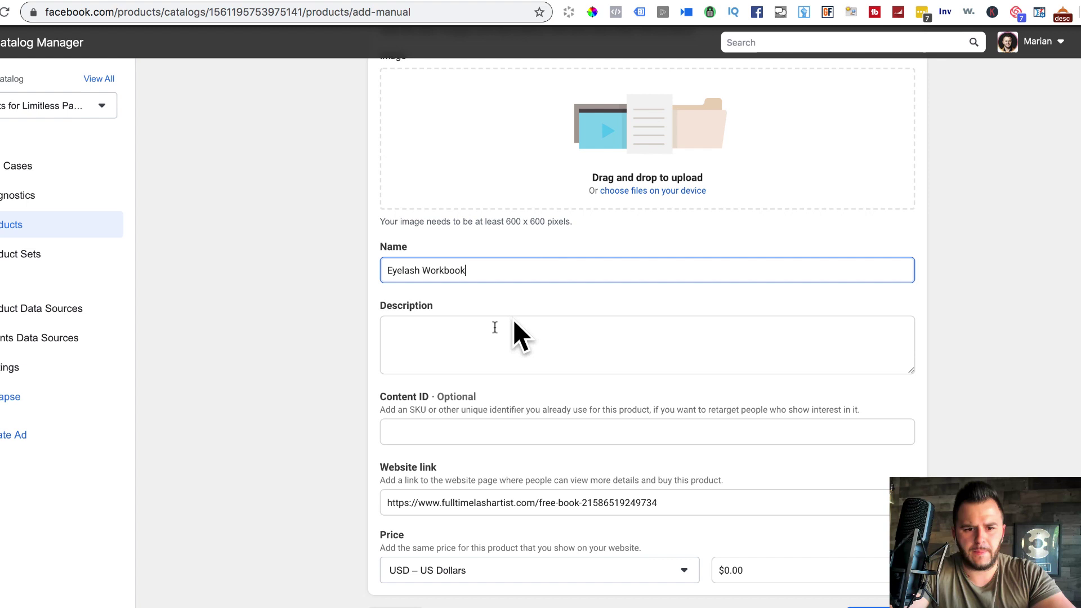
pyautogui.click(468, 334)
pyautogui.hotkey('ctrl', 'v')
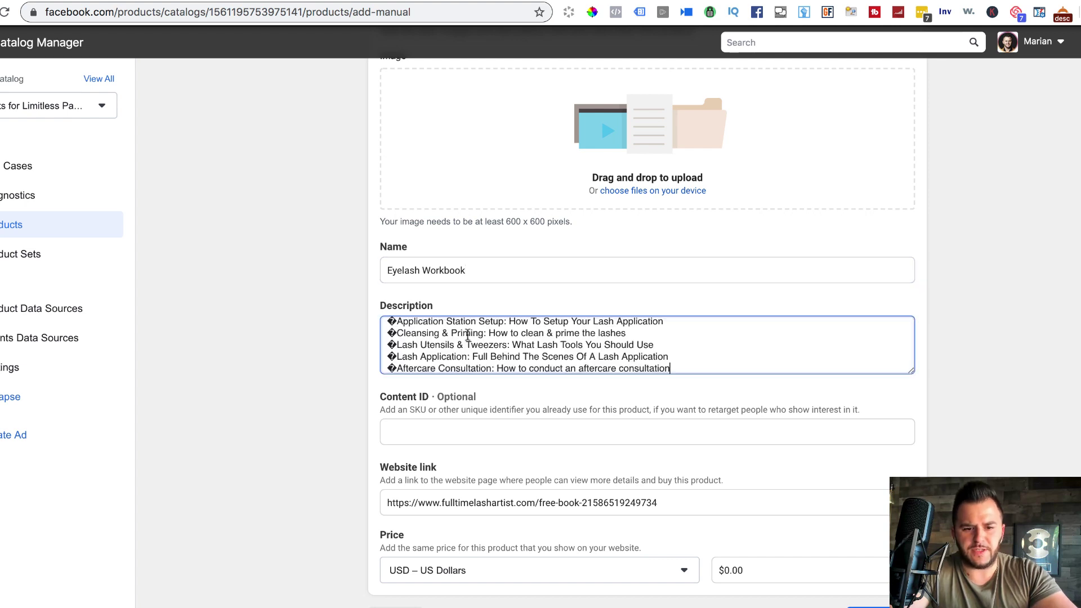
pyautogui.click(917, 381)
pyautogui.scroll(-1, 916, 382)
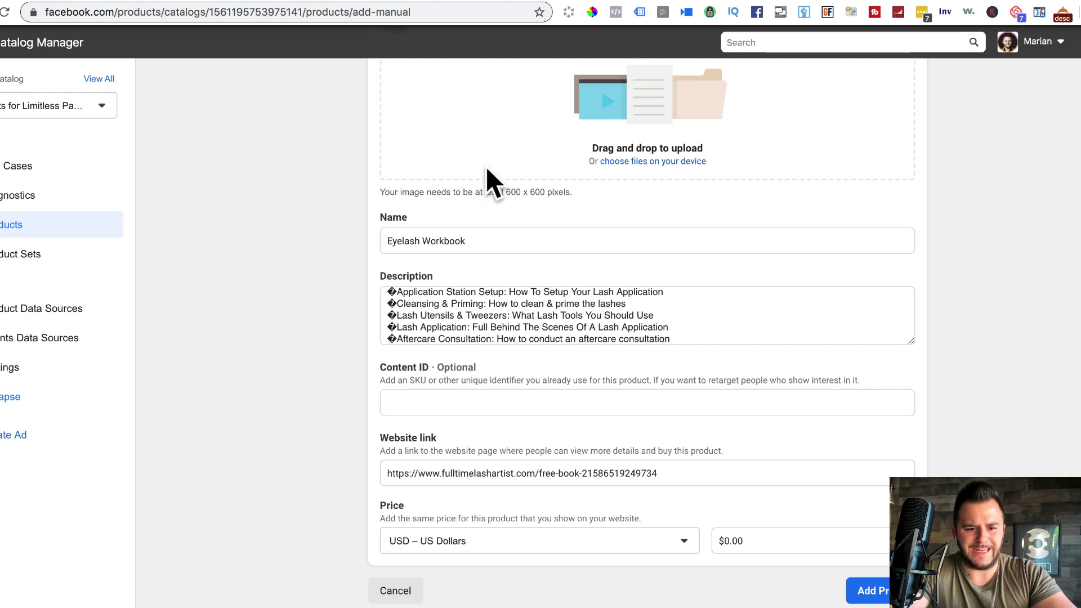
# Set the Eyelash Workbook price to $6.97.
pyautogui.doubleClick(744, 541)
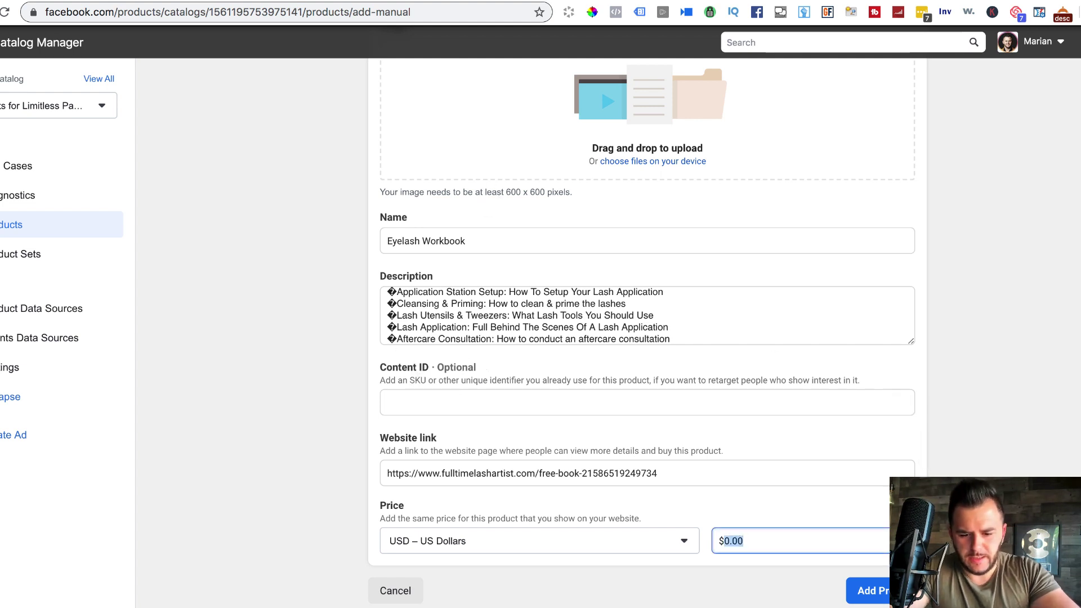
pyautogui.write('6')
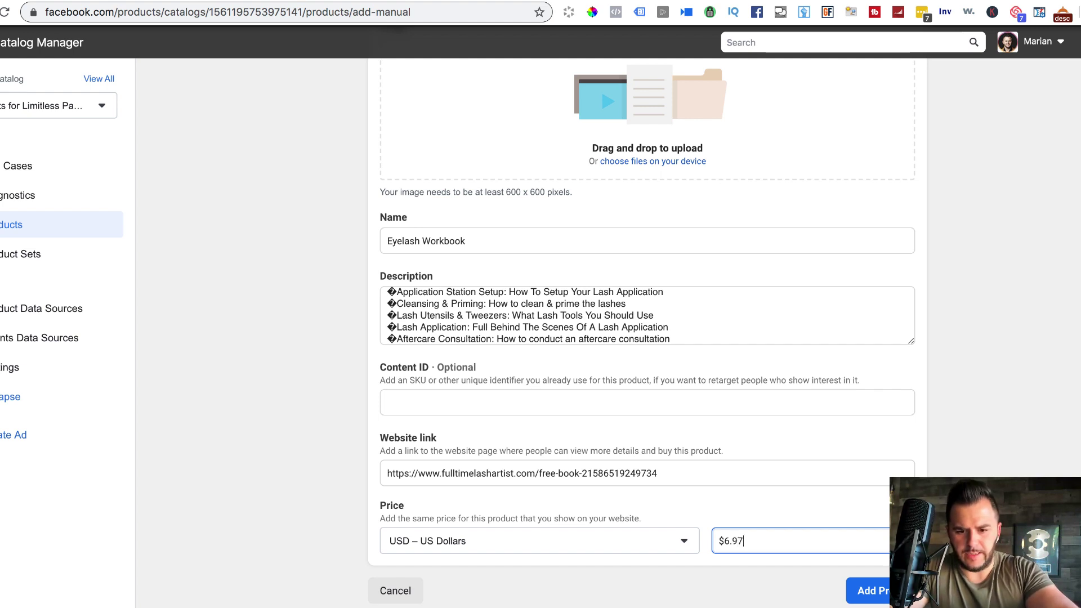
pyautogui.write('.97')
pyautogui.click(980, 470)
pyautogui.scroll(3, 980, 470)
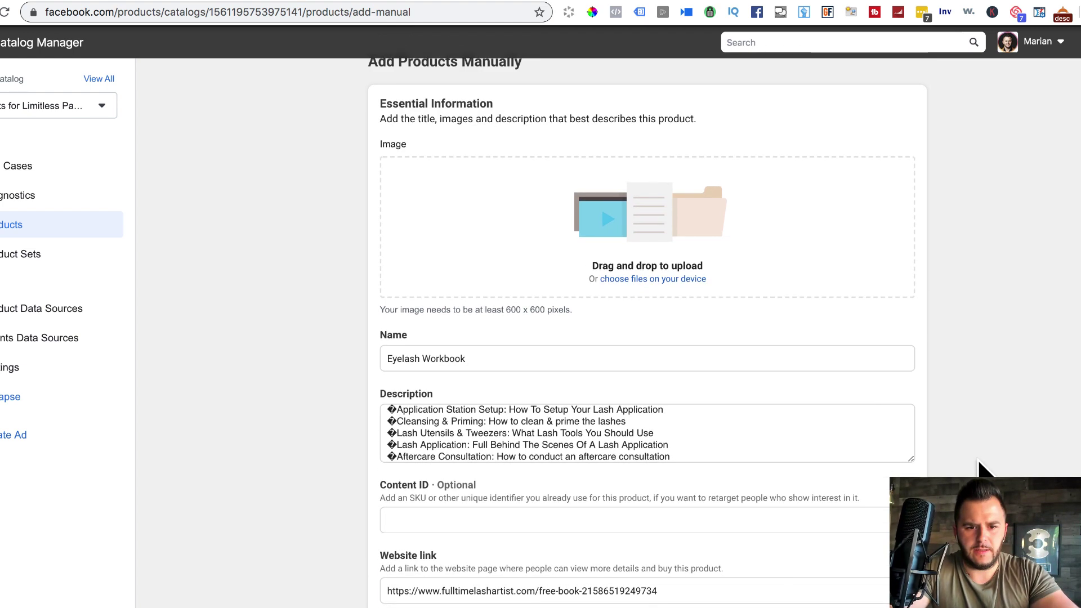
pyautogui.scroll(1, 980, 468)
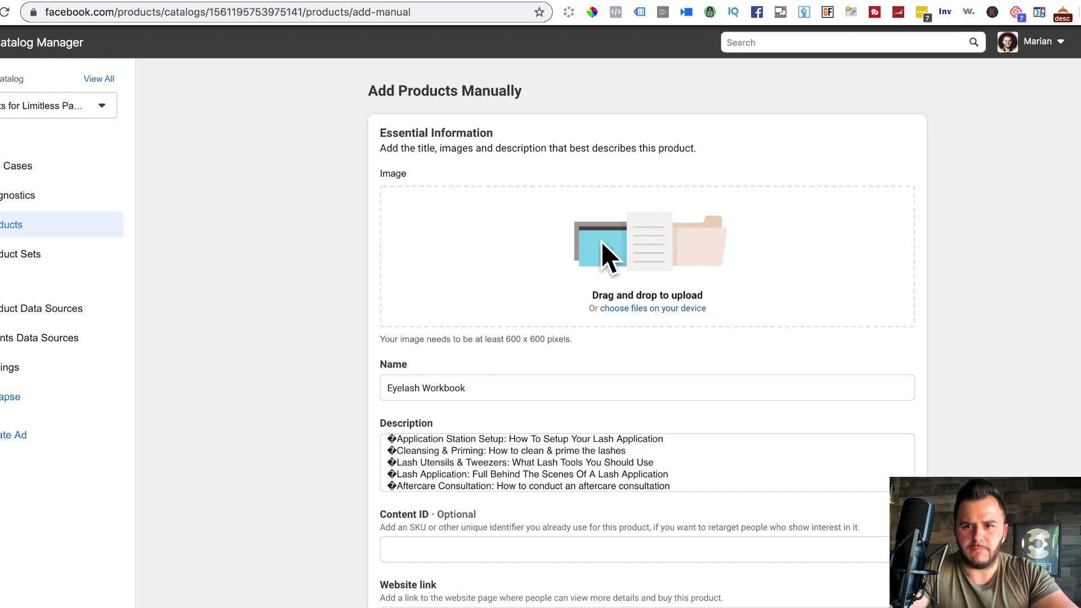
# Screenshot the stacked-books cover image from the existing workbook listing.
pyautogui.click(991, 3)
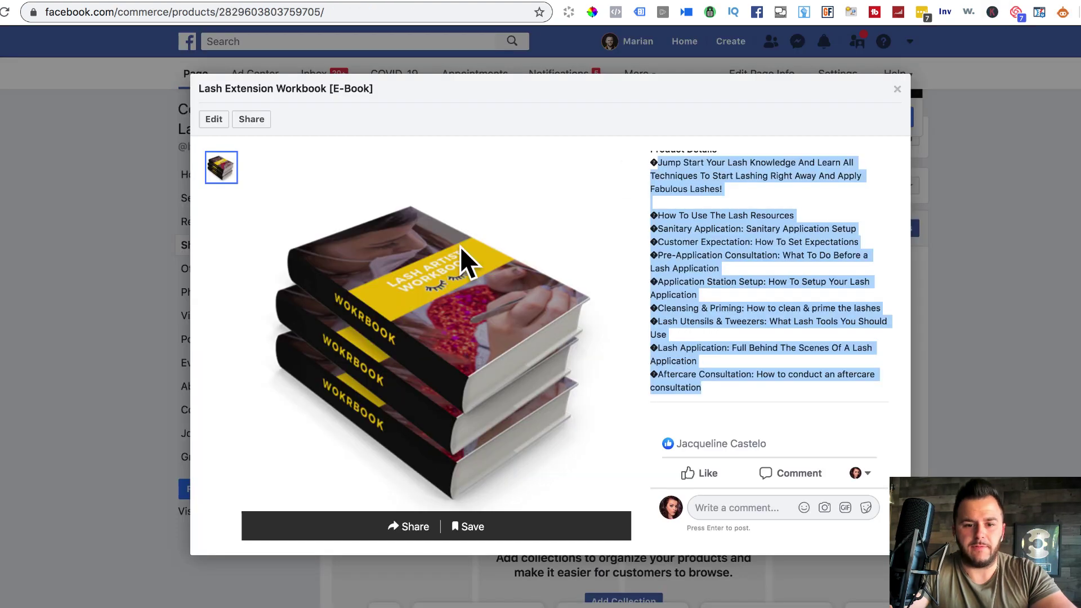
pyautogui.press('super+shift+4')
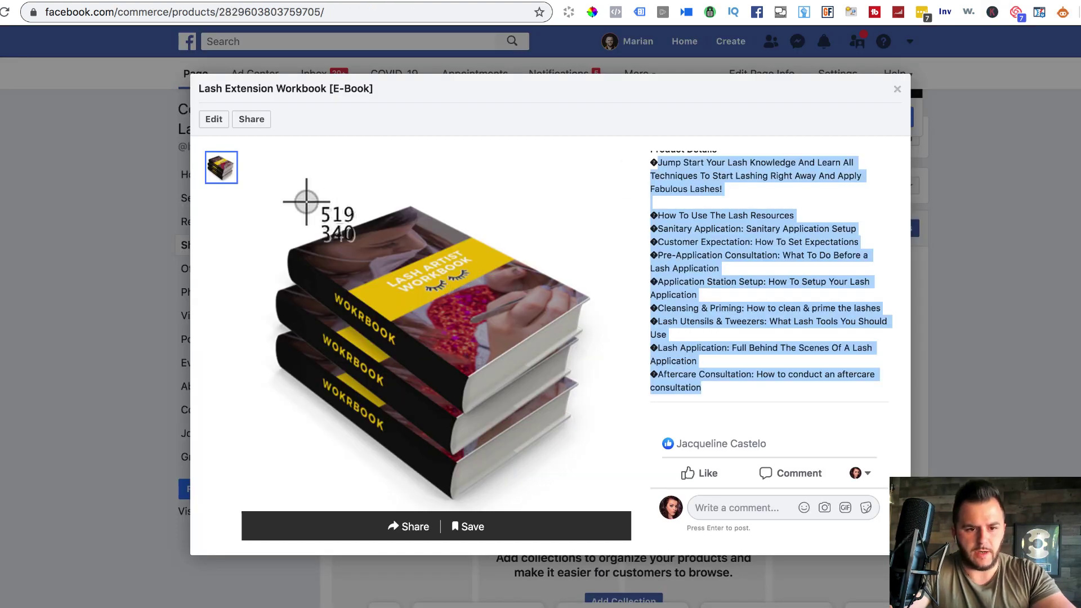
pyautogui.moveTo(263, 186); pyautogui.dragTo(620, 510)
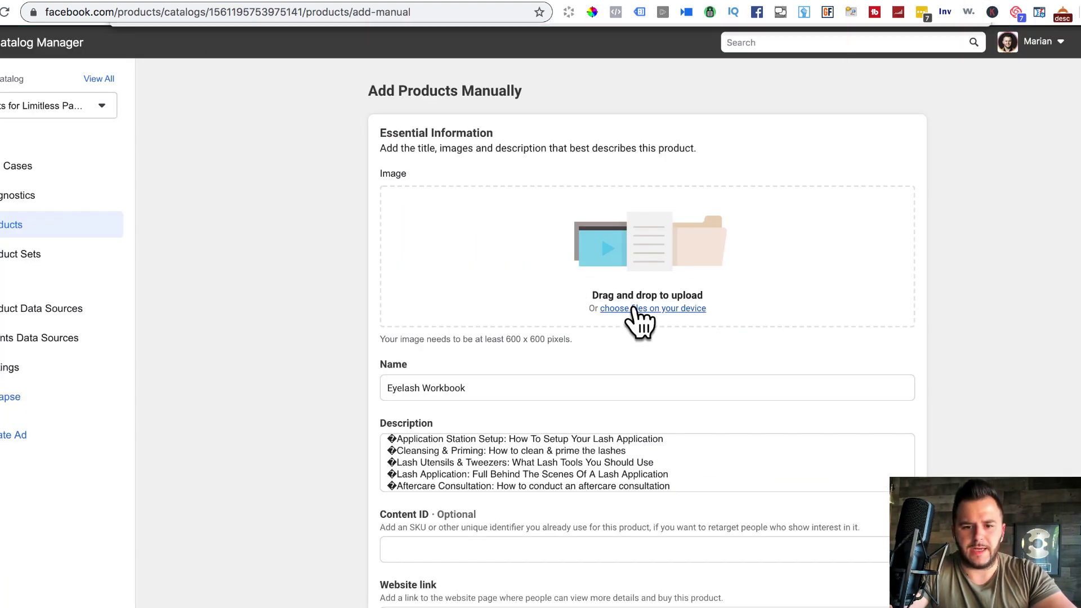
# Upload that screenshot as Eyelash Workbook's image and add the product to the catalog.
pyautogui.click(635, 308)
pyautogui.click(194, 214)
pyautogui.click(240, 129)
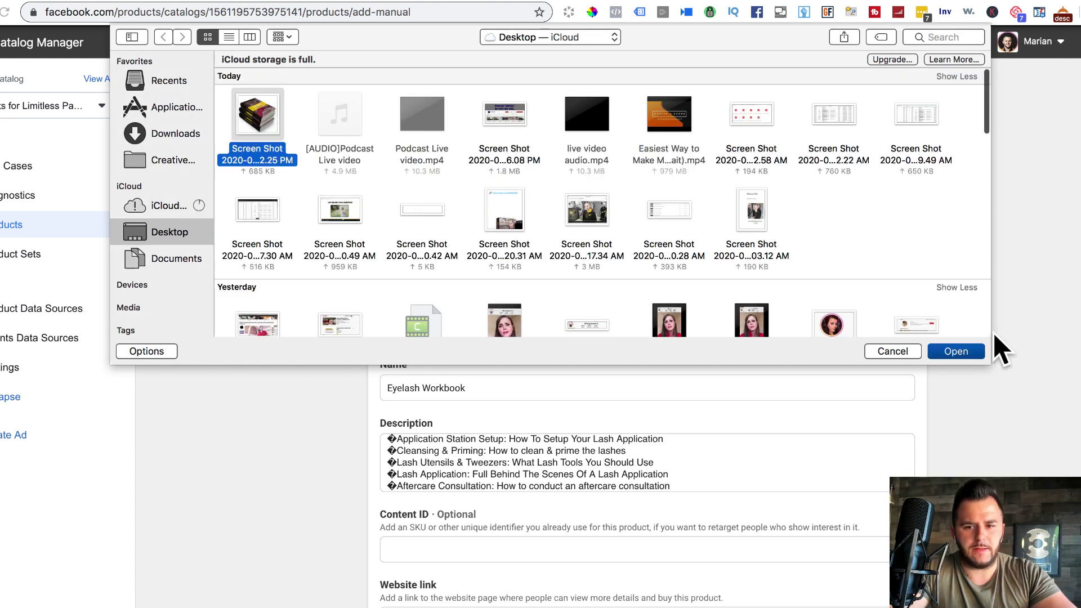
pyautogui.click(964, 351)
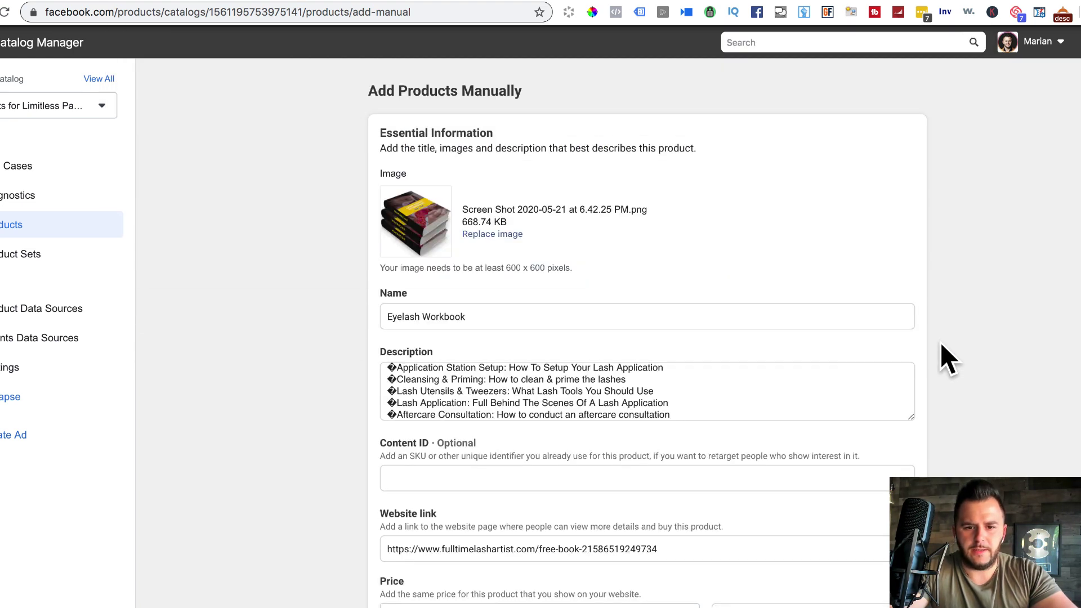
pyautogui.scroll(-3, 920, 346)
pyautogui.click(870, 572)
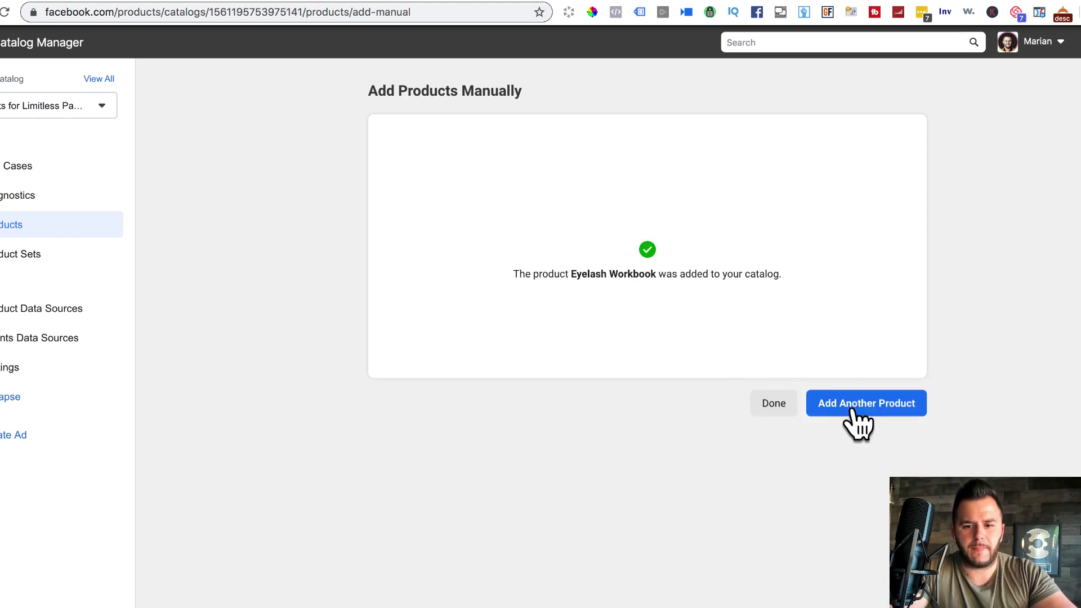
# Confirm the $6.97 Eyelash Workbook appears among the 3 products, then return to the shop.
pyautogui.click(767, 414)
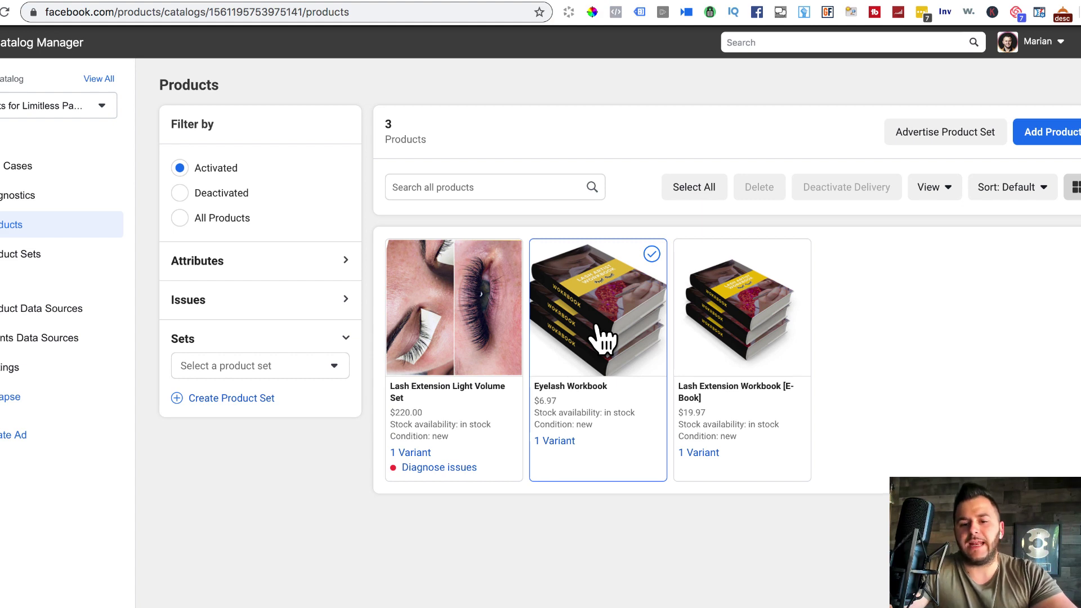
pyautogui.click(601, 338)
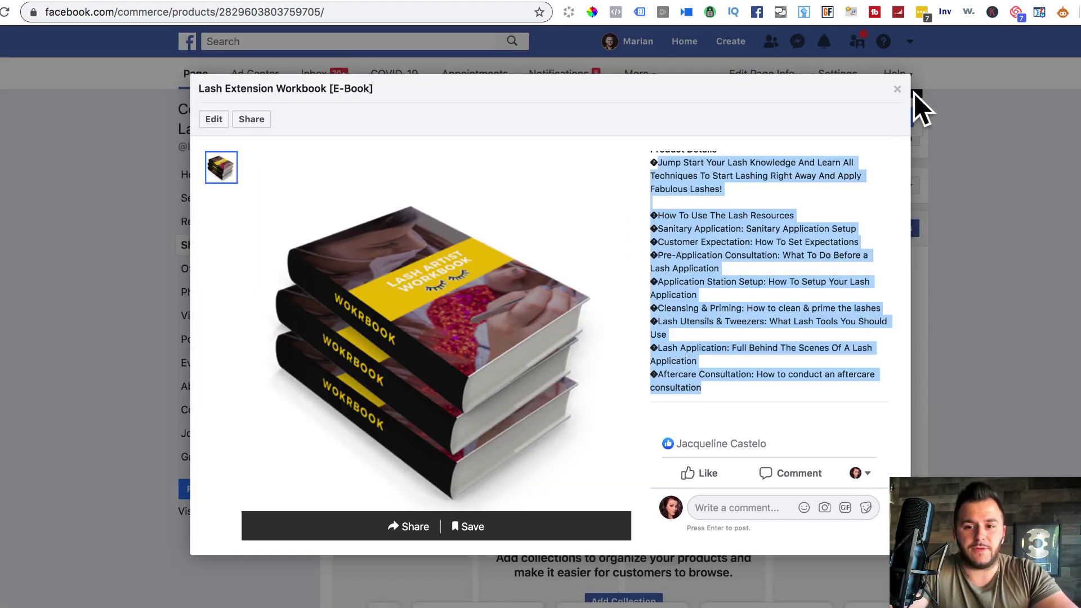
pyautogui.click(897, 90)
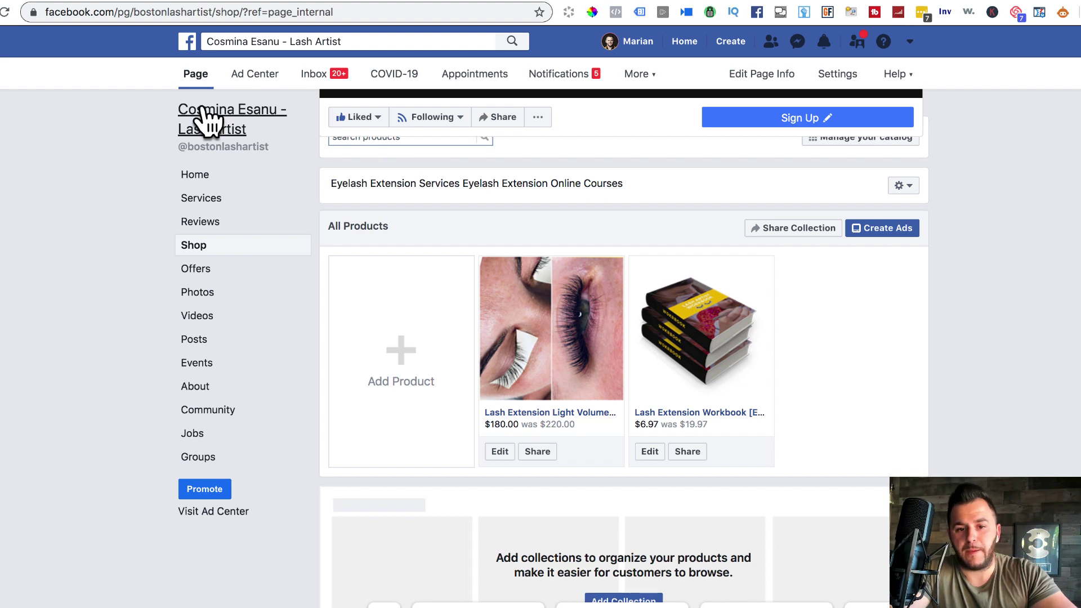
pyautogui.scroll(1, 207, 129)
pyautogui.scroll(6, 204, 105)
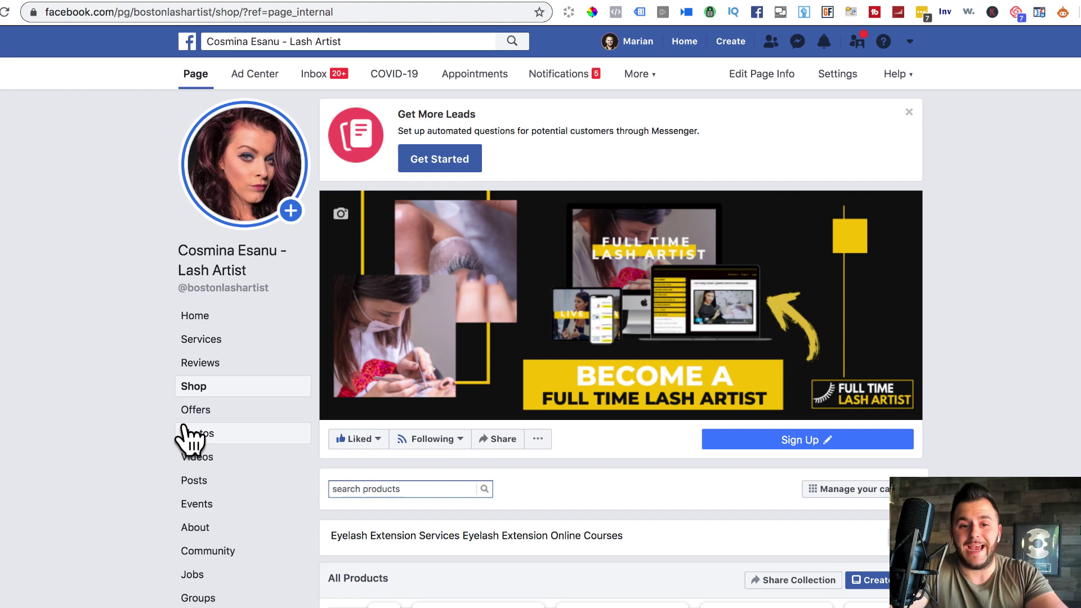
pyautogui.scroll(-6, 189, 437)
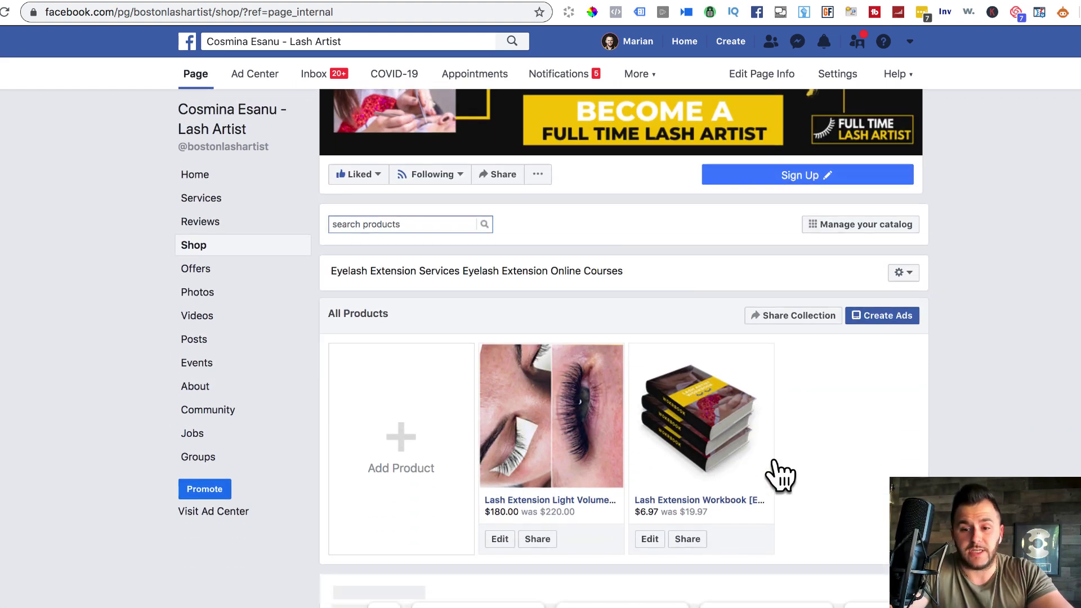
pyautogui.scroll(1, 575, 278)
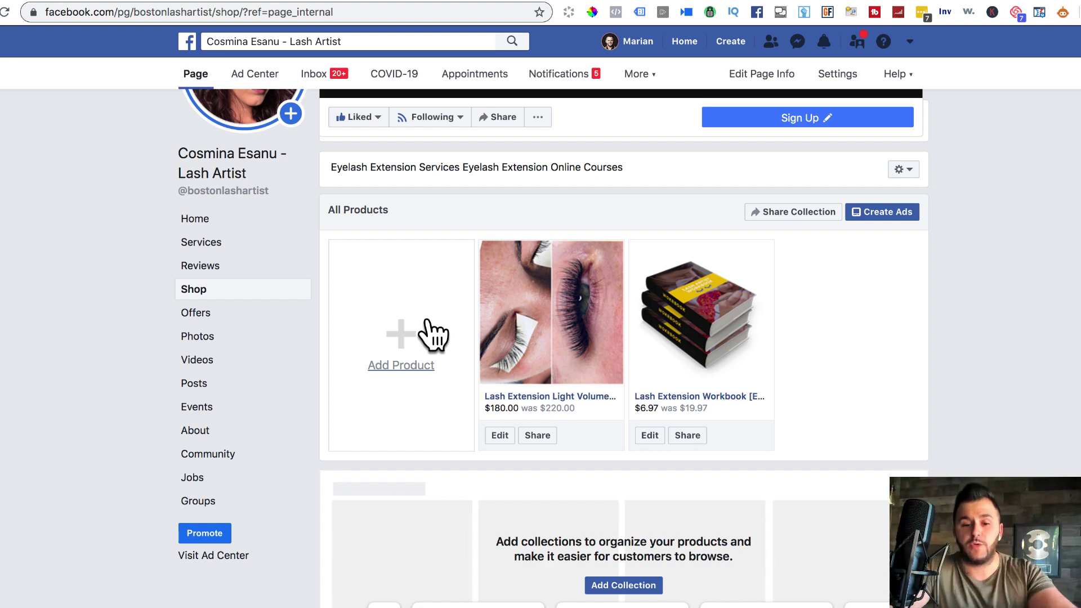
pyautogui.click(695, 438)
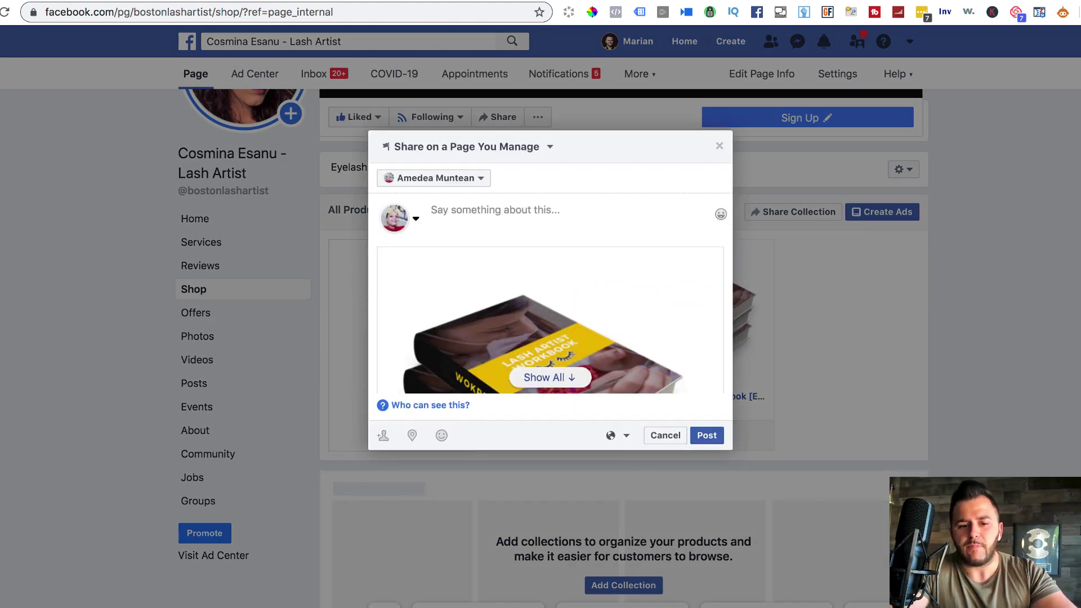
pyautogui.click(719, 146)
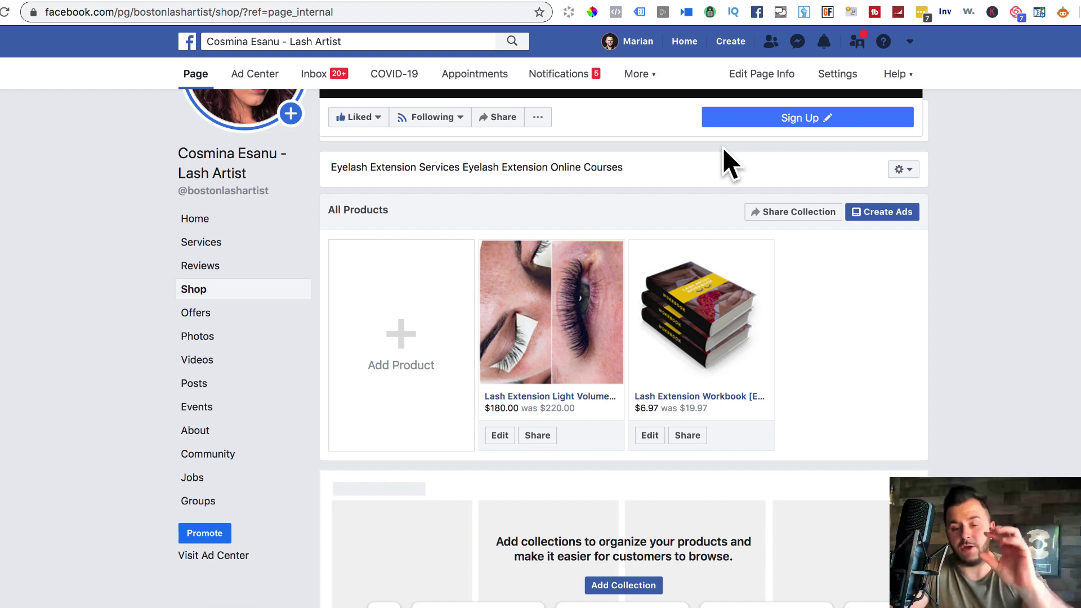